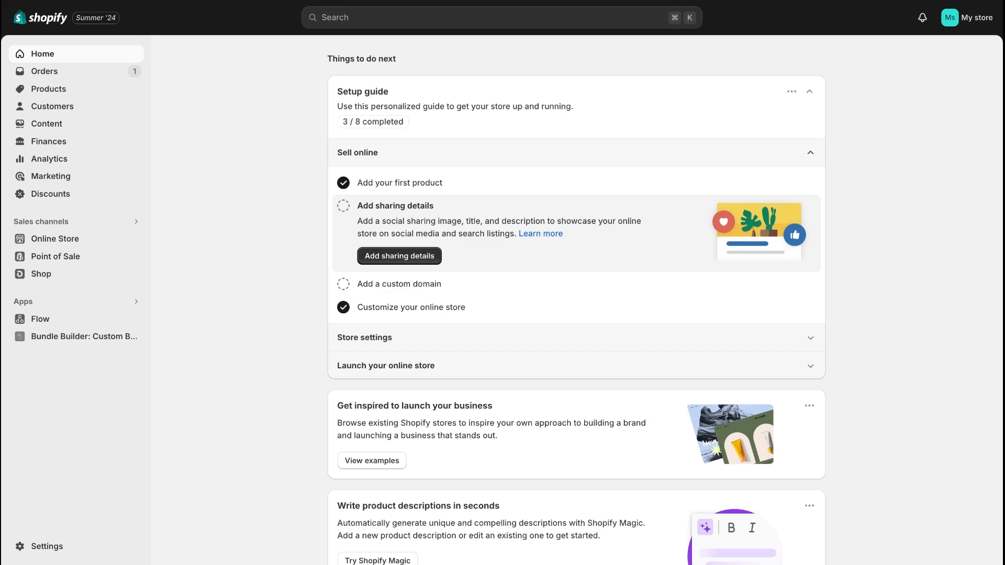
# Search the Shopify App Store for "Bundle builder" and install the Bundle Builder: Custom Bundles app
pyautogui.click(133, 308)
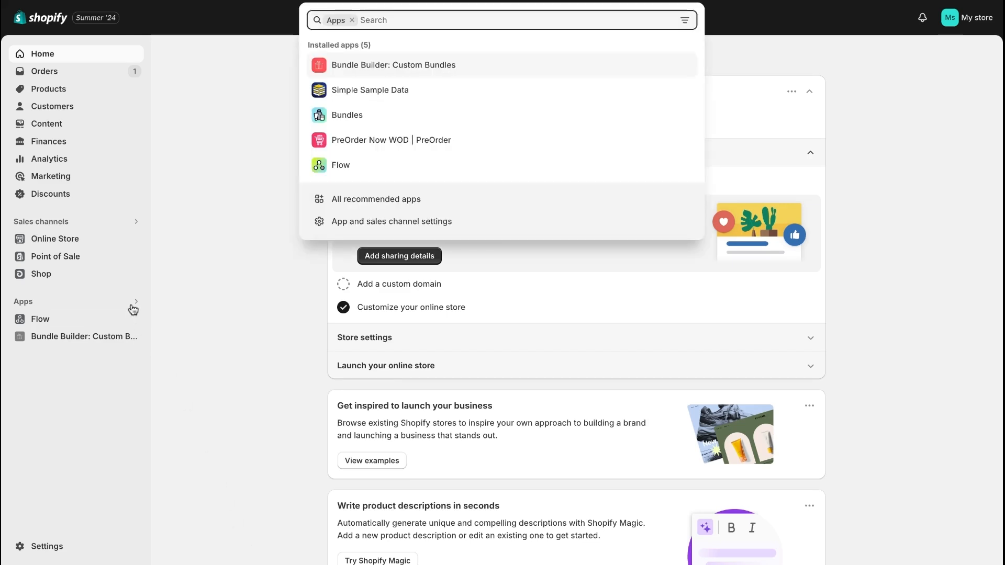
pyautogui.click(395, 71)
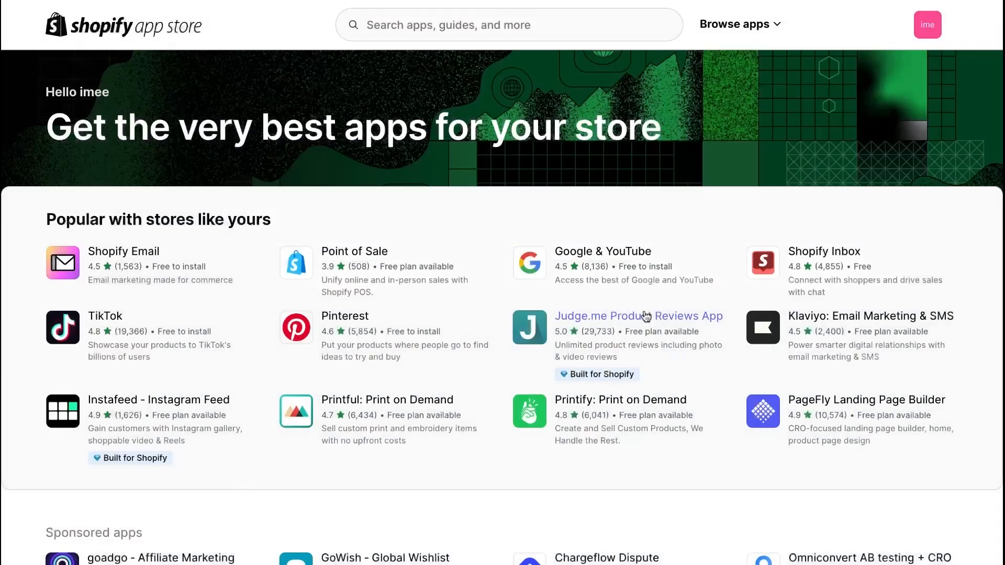
pyautogui.click(471, 25)
pyautogui.write('Bund')
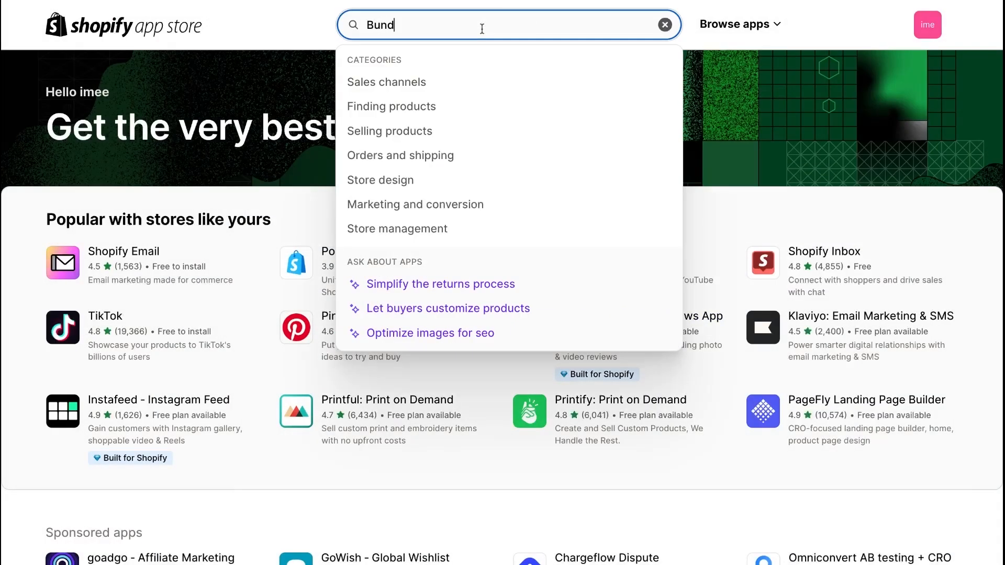
pyautogui.write('le builder')
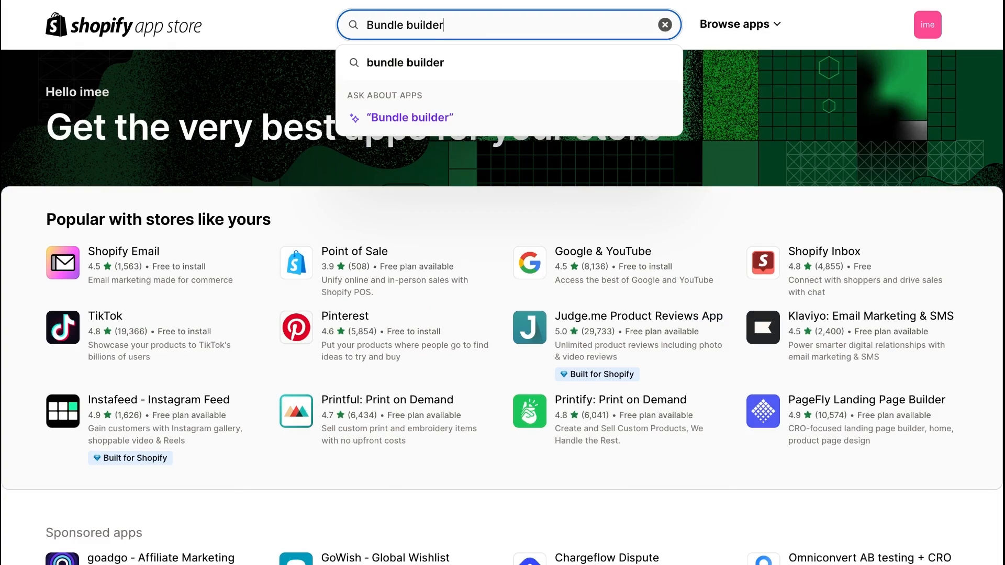
pyautogui.press('Return')
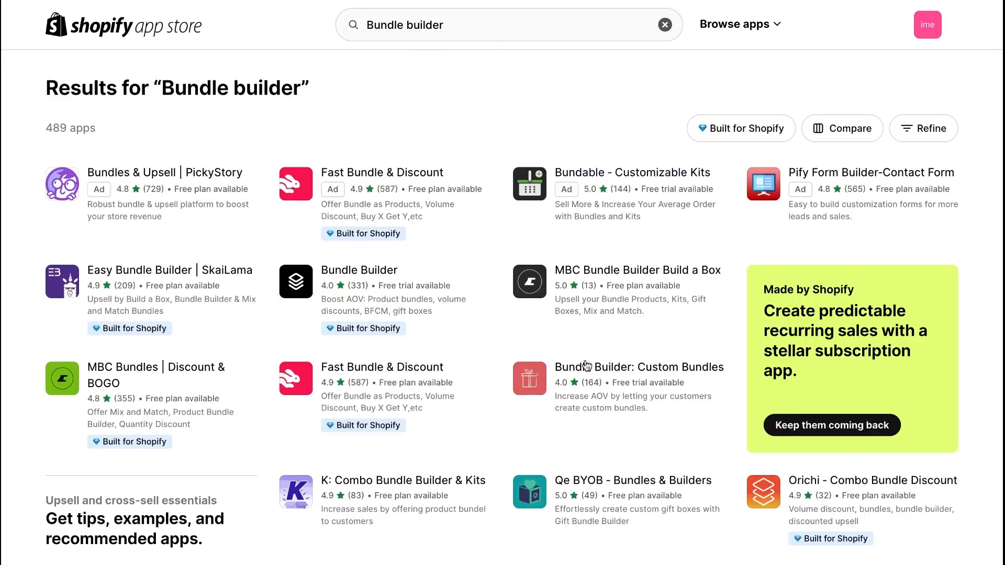
pyautogui.click(589, 373)
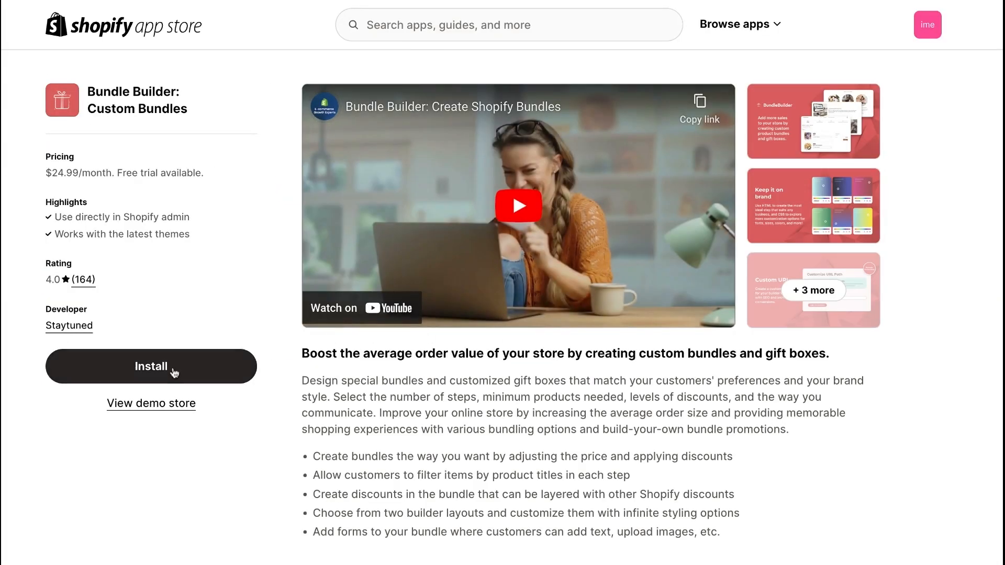
pyautogui.click(180, 373)
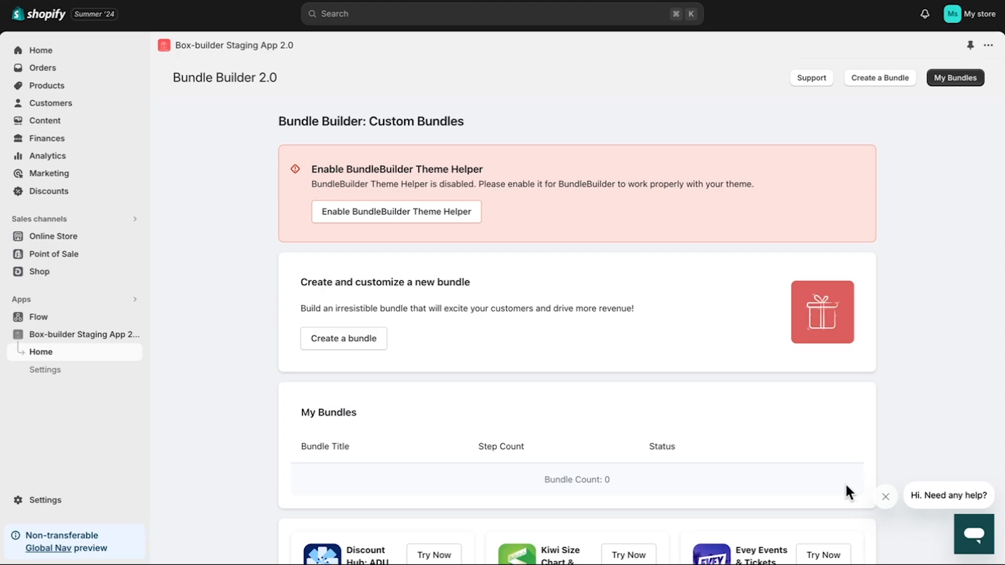
# Enable the BundleBuilder Theme Helper and save the theme with the BundleBuilder Redirect app embed turned on
pyautogui.click(451, 220)
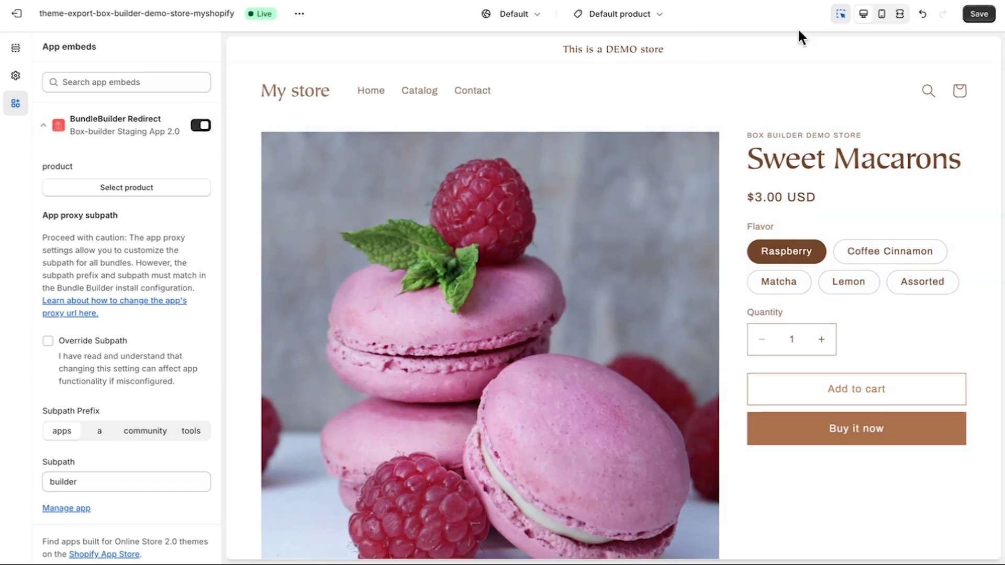
pyautogui.click(985, 18)
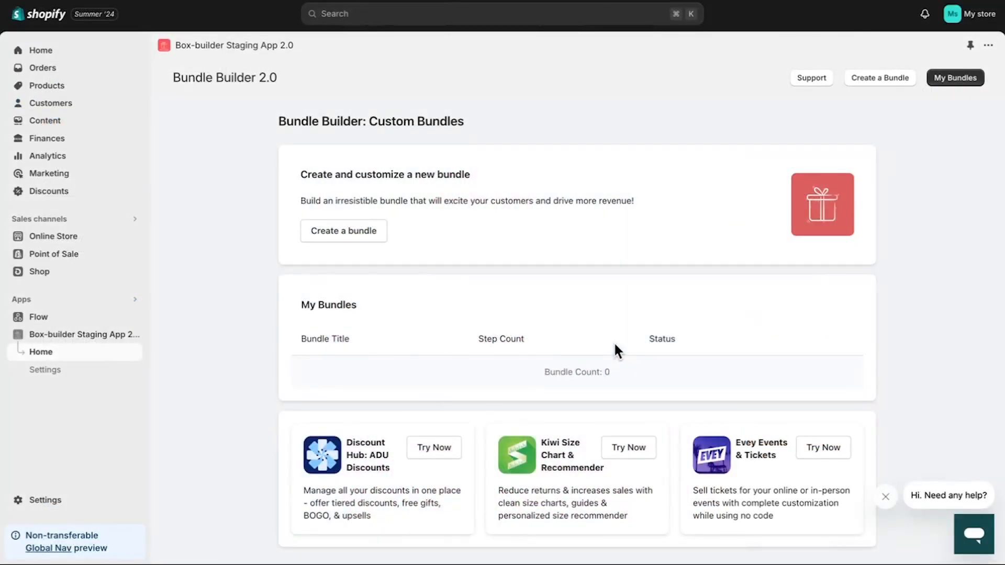
# Start a new bundle and title it "Gift box"
pyautogui.click(376, 233)
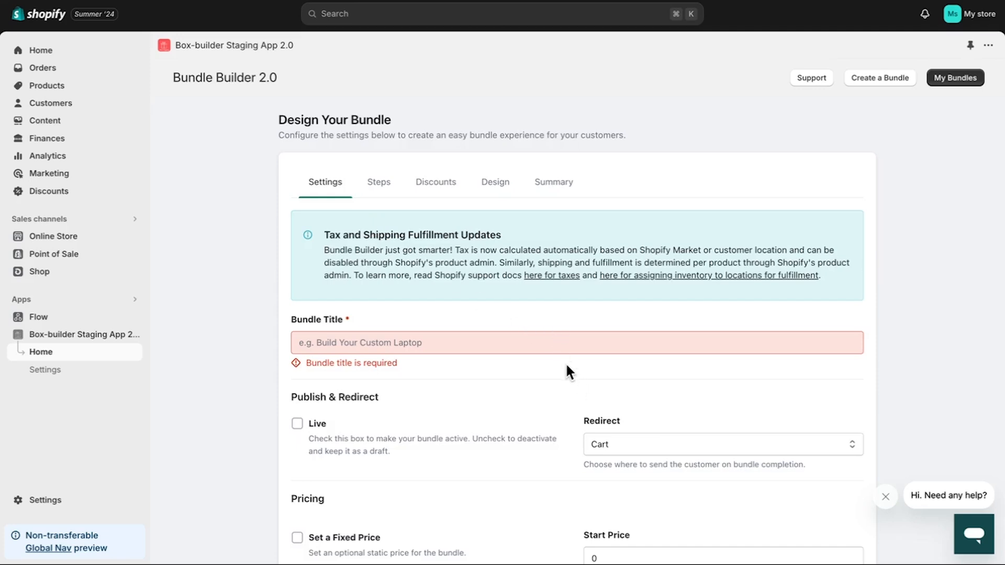
pyautogui.click(545, 344)
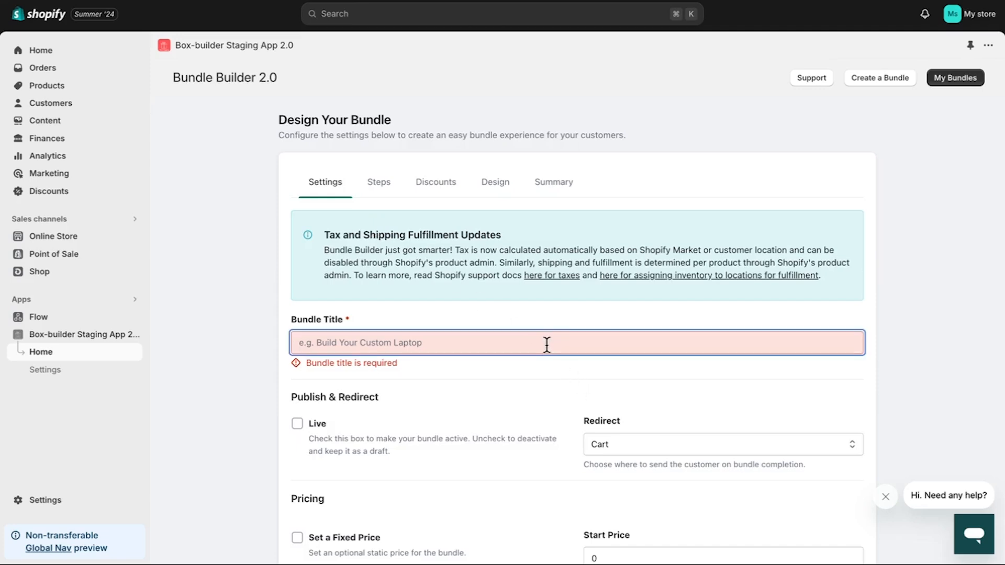
pyautogui.write('Gift box')
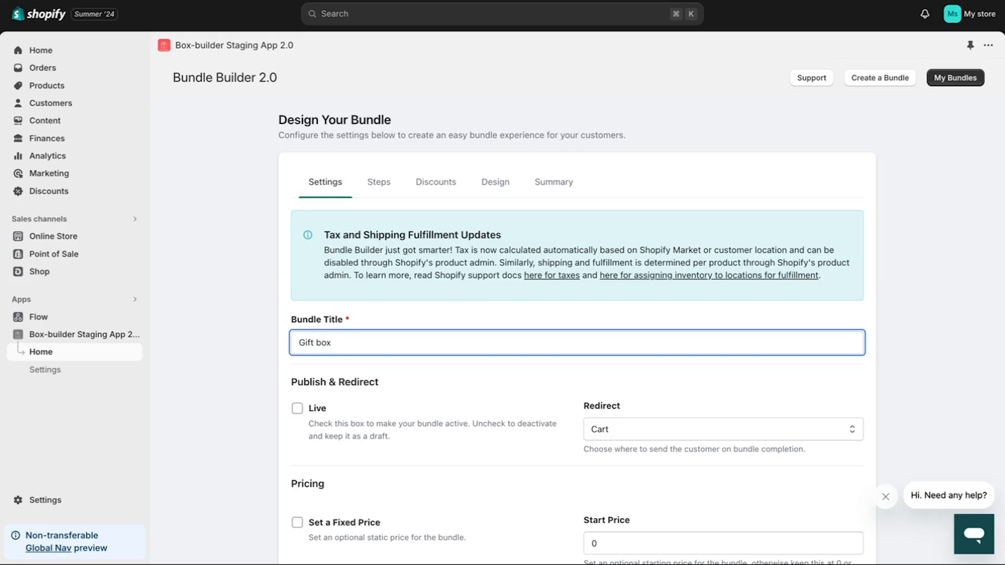
# Make the Gift box bundle live and choose Cart as the redirect on bundle completion
pyautogui.scroll(-4, 576, 333)
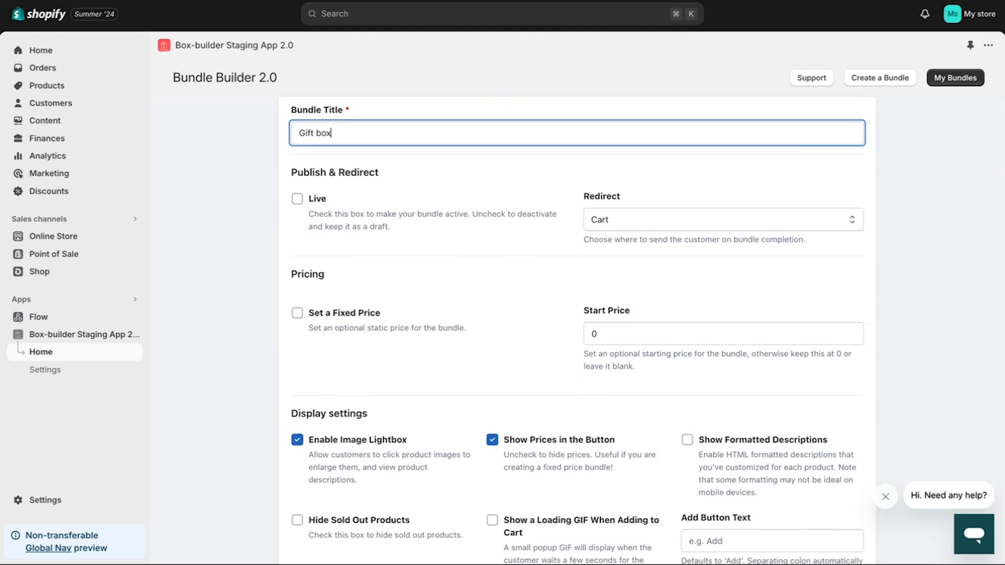
pyautogui.click(301, 204)
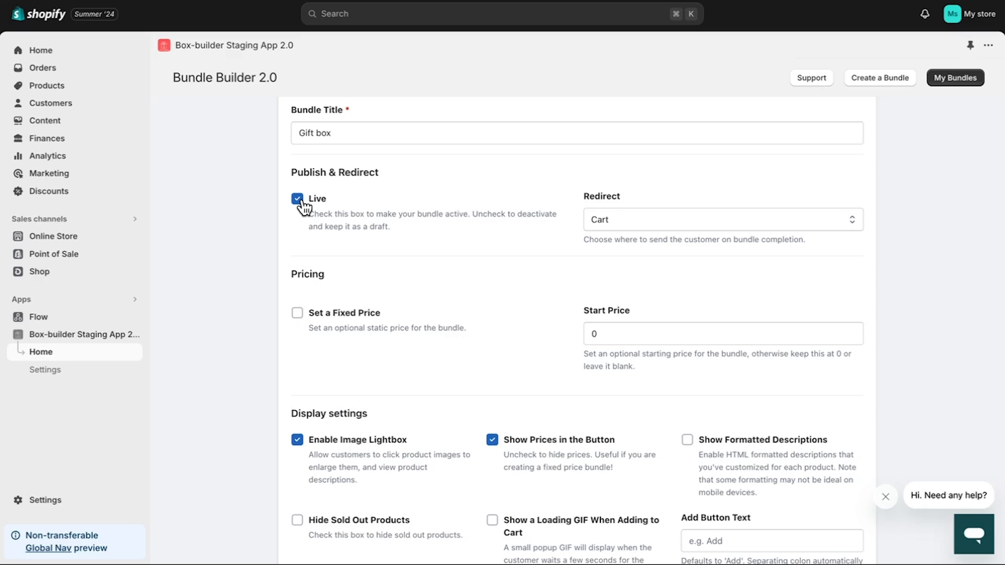
pyautogui.click(636, 223)
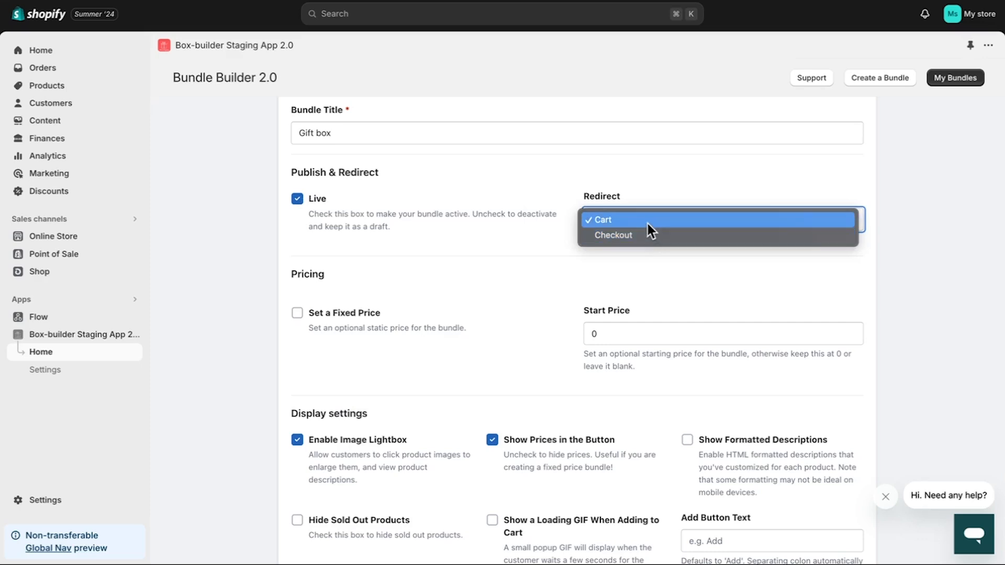
pyautogui.click(648, 224)
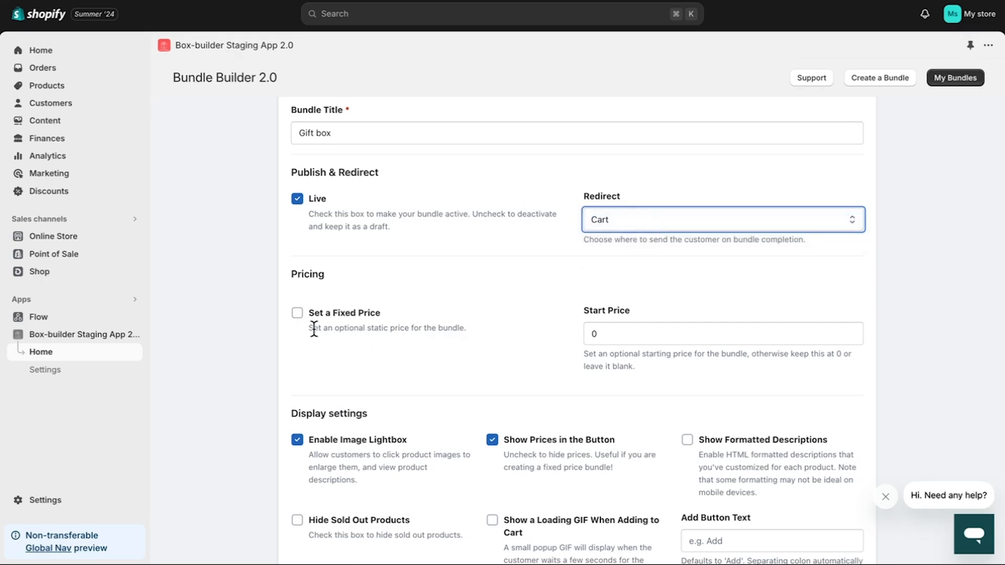
pyautogui.click(298, 316)
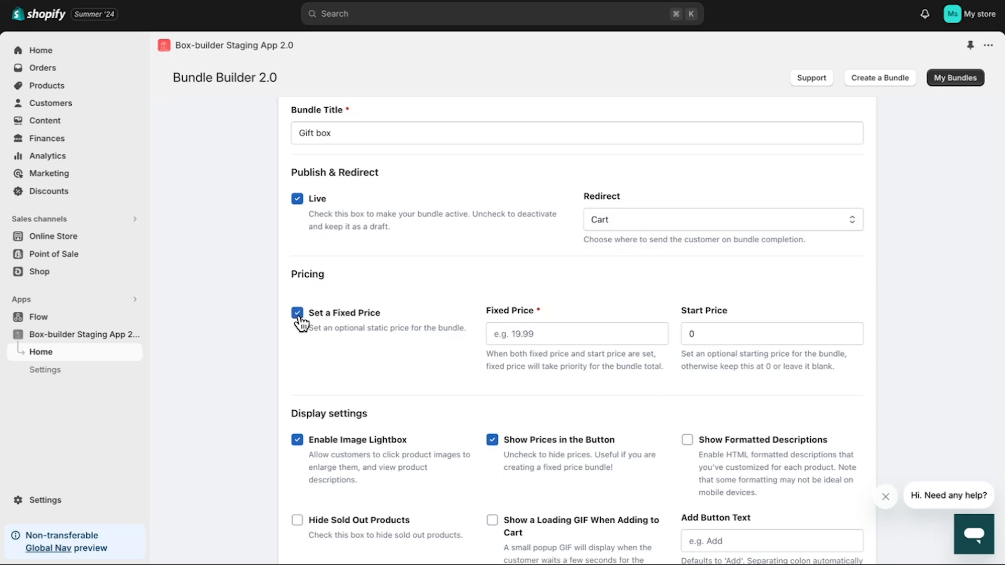
pyautogui.click(549, 332)
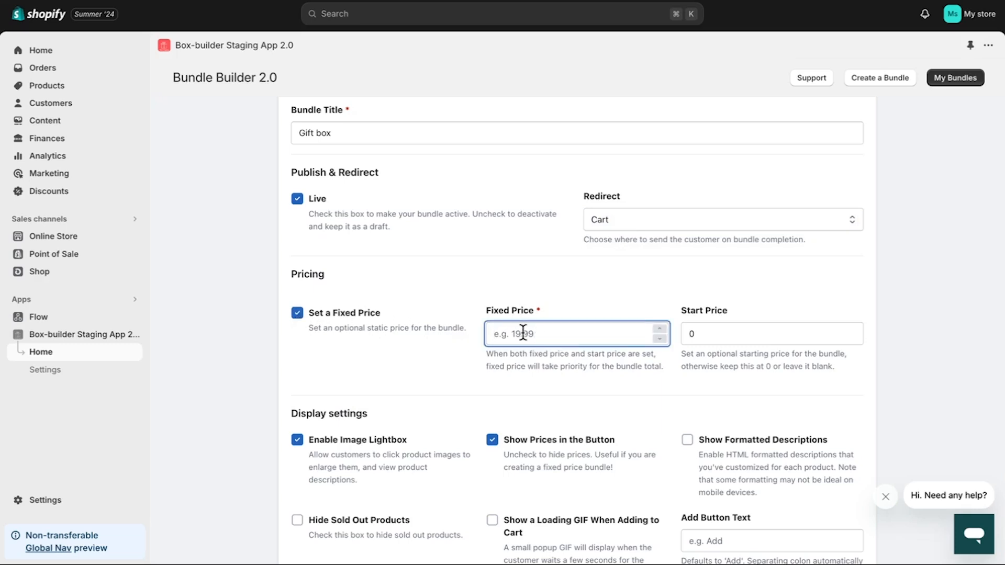
pyautogui.click(298, 314)
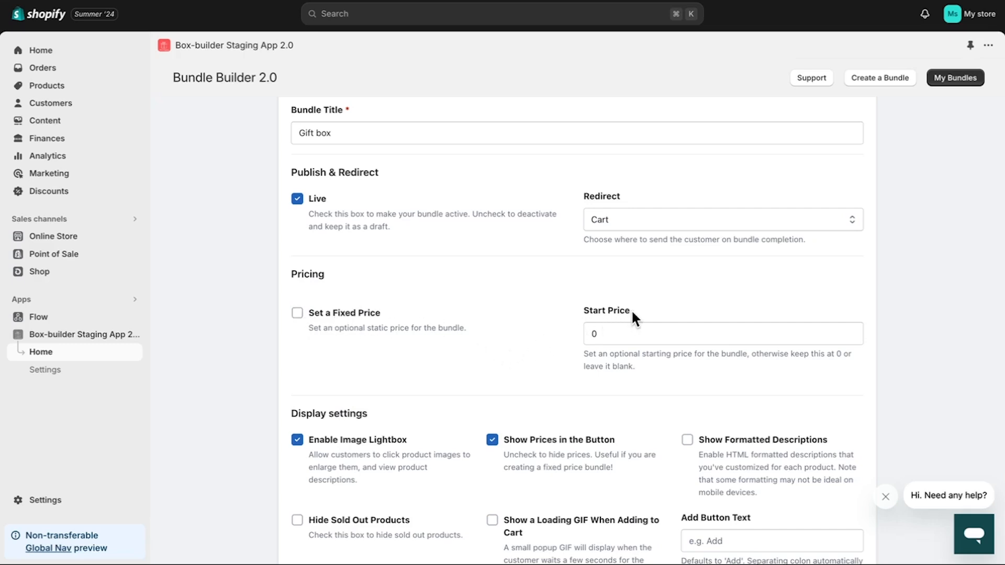
pyautogui.click(625, 334)
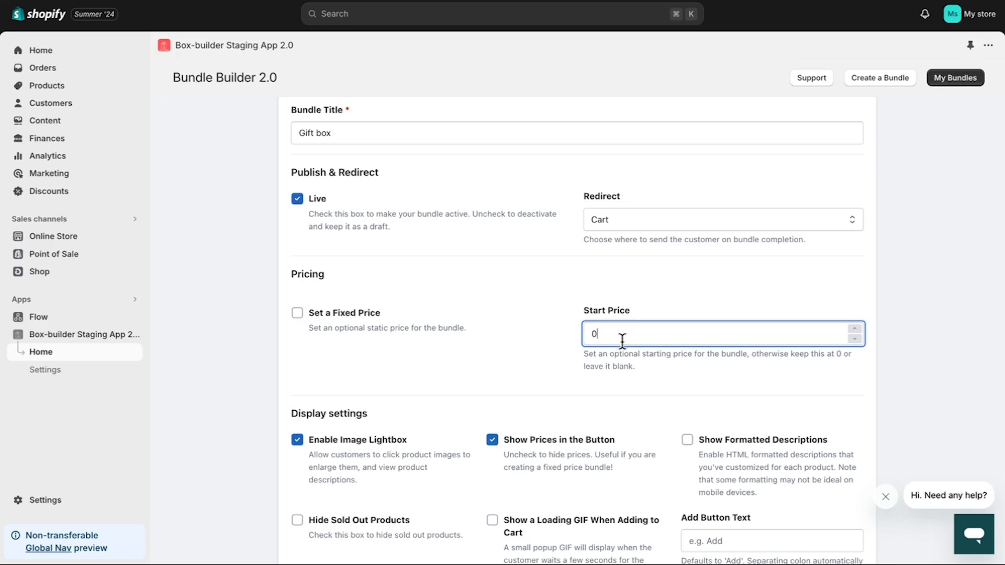
pyautogui.click(610, 369)
# Hide sold out products and show a loading GIF when adding to cart, using the black circle animation
pyautogui.scroll(-3, 610, 370)
pyautogui.scroll(-1, 610, 369)
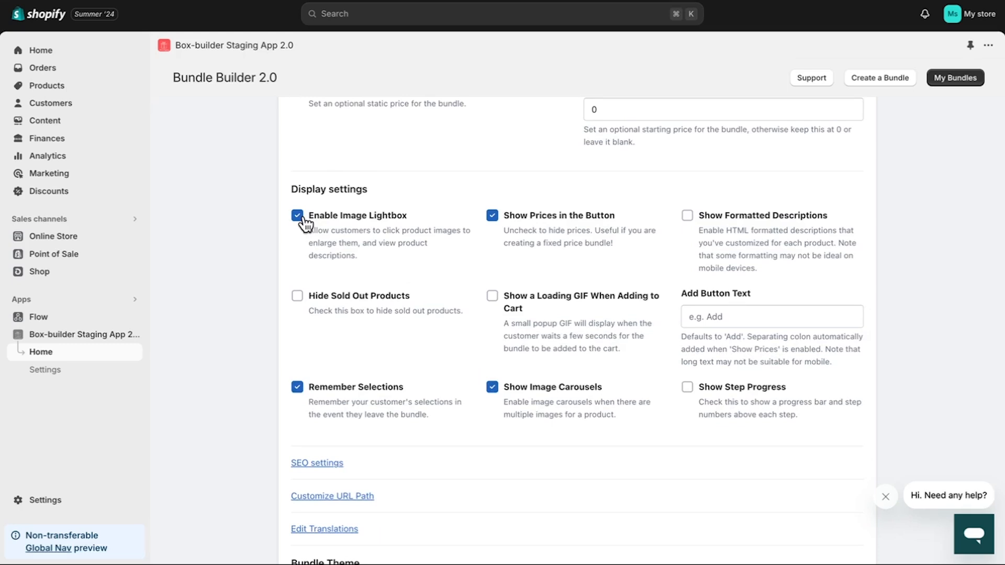
pyautogui.click(299, 300)
pyautogui.click(495, 293)
pyautogui.scroll(-3, 514, 378)
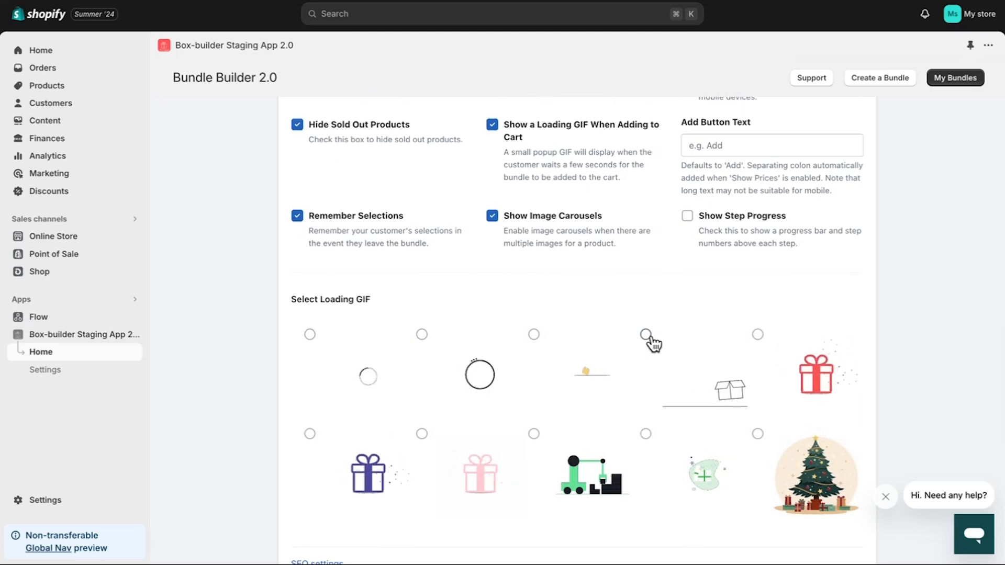
pyautogui.click(422, 335)
# Enable Show Step Progress in the bundle's display settings
pyautogui.scroll(2, 680, 309)
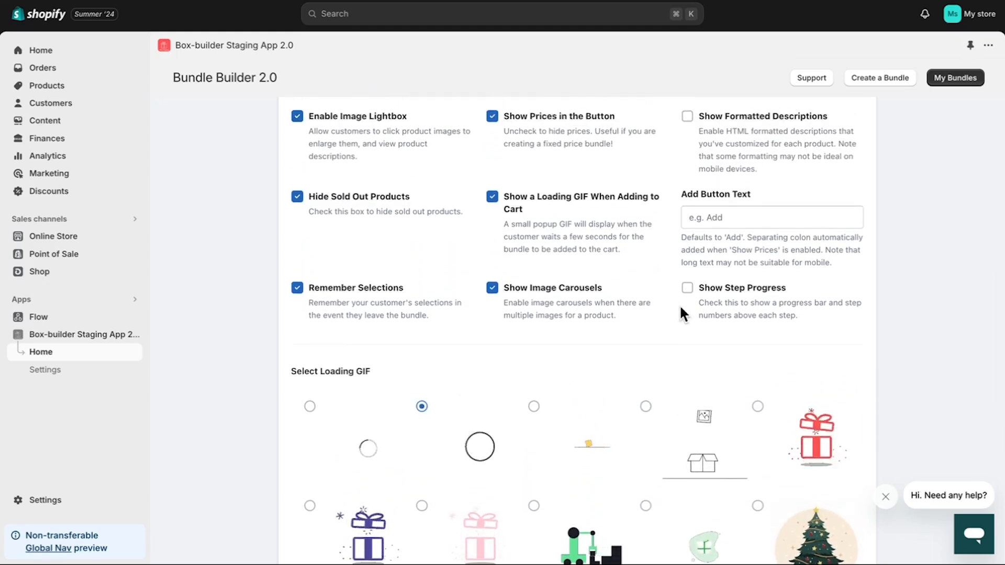
pyautogui.scroll(2, 681, 312)
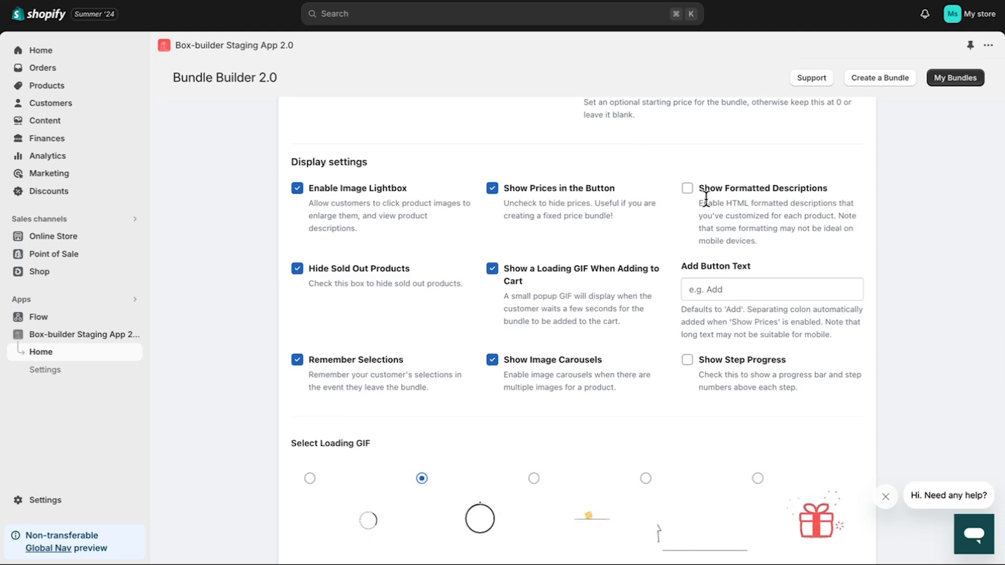
pyautogui.click(689, 361)
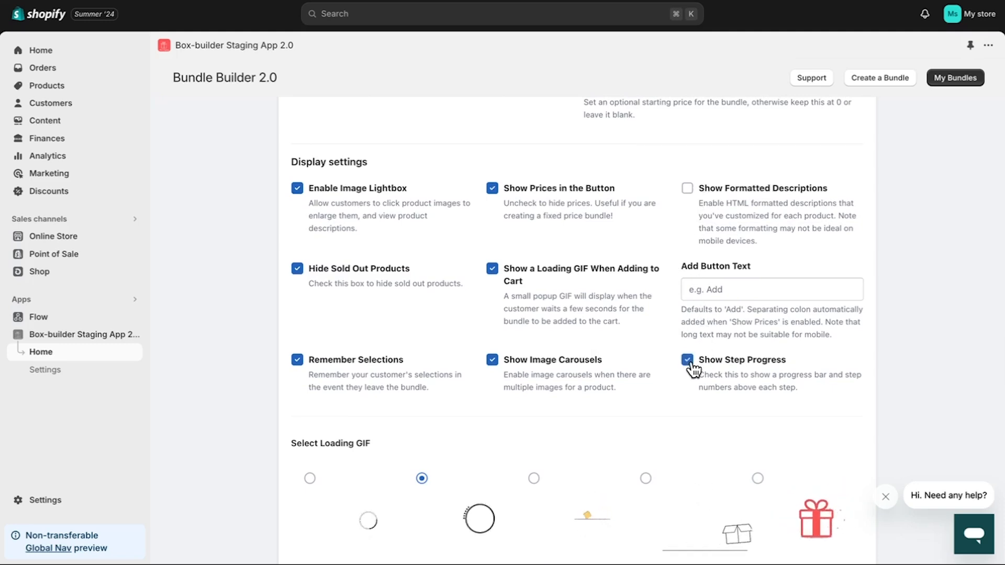
# Review the bundle's SEO fields, custom URL path option and translation texts without editing them
pyautogui.scroll(-3, 694, 370)
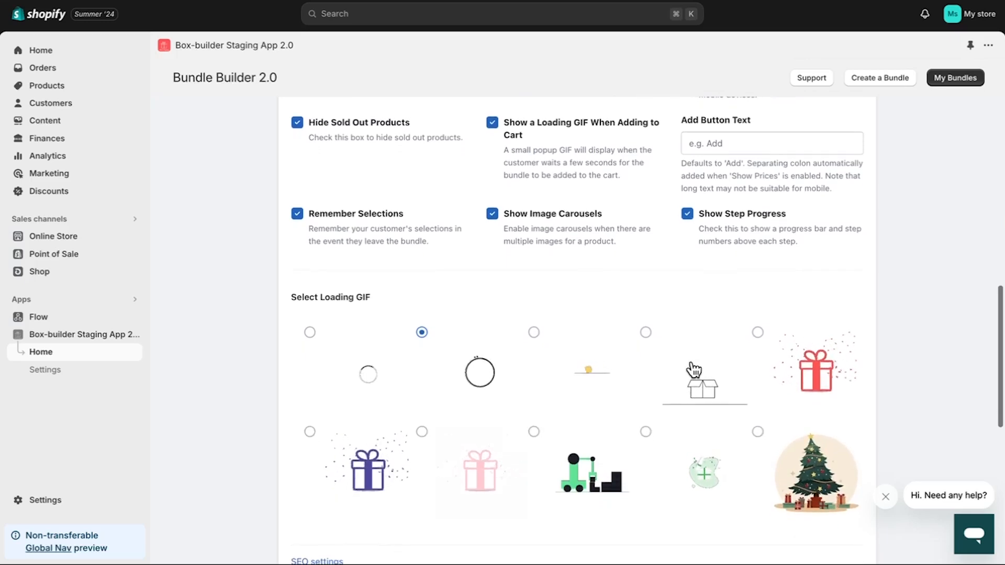
pyautogui.scroll(-7, 694, 370)
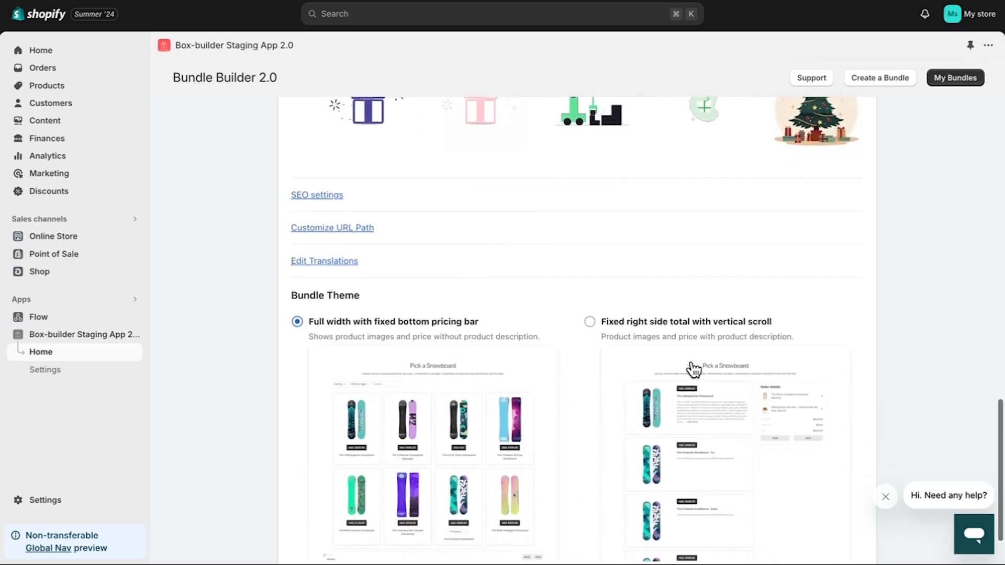
pyautogui.click(330, 196)
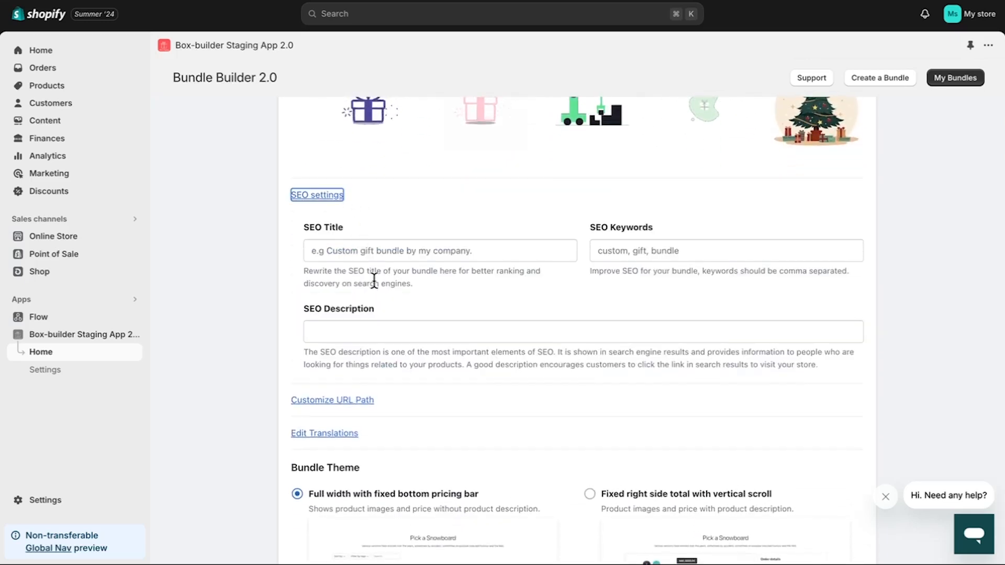
pyautogui.click(372, 255)
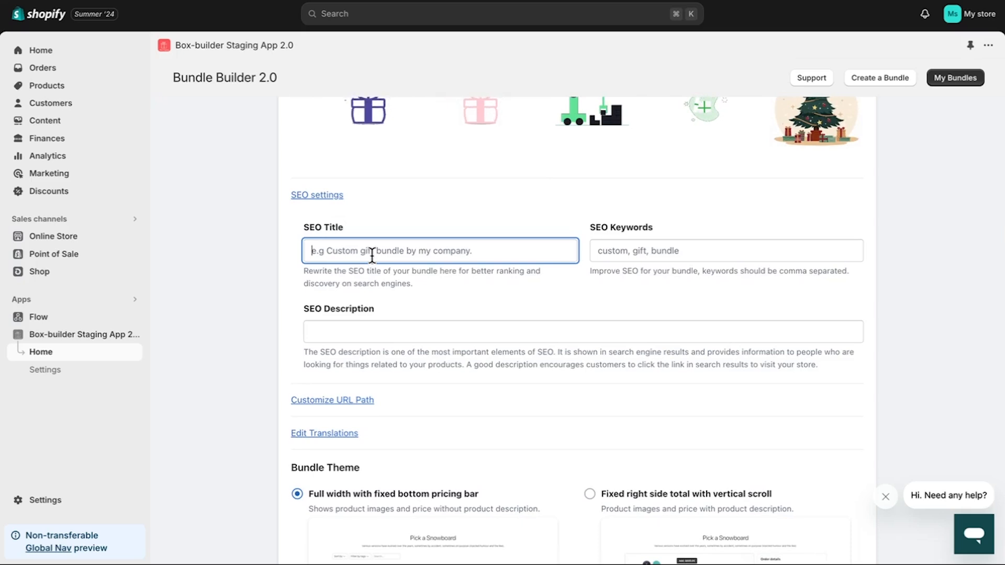
pyautogui.click(614, 249)
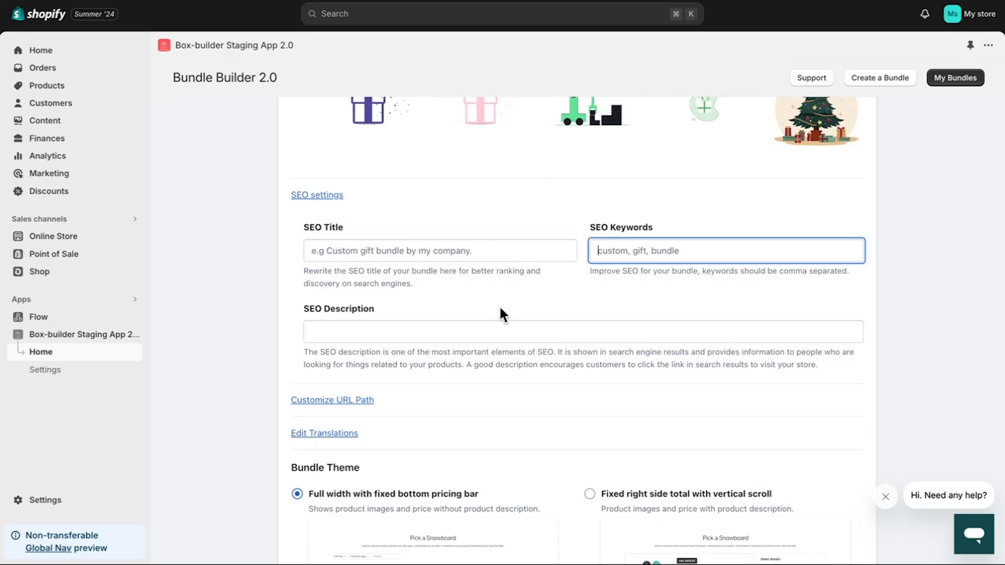
pyautogui.click(474, 333)
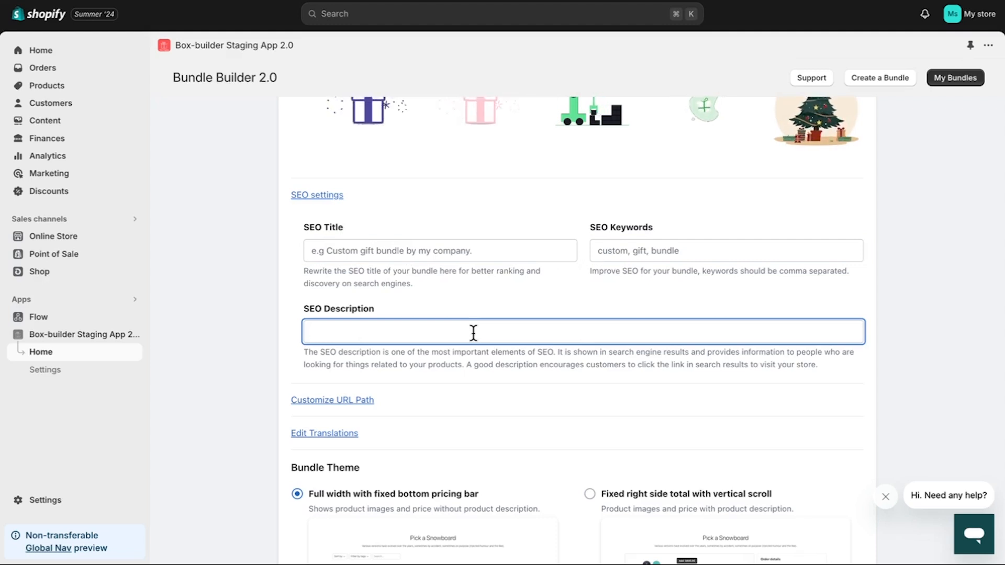
pyautogui.scroll(-3, 473, 333)
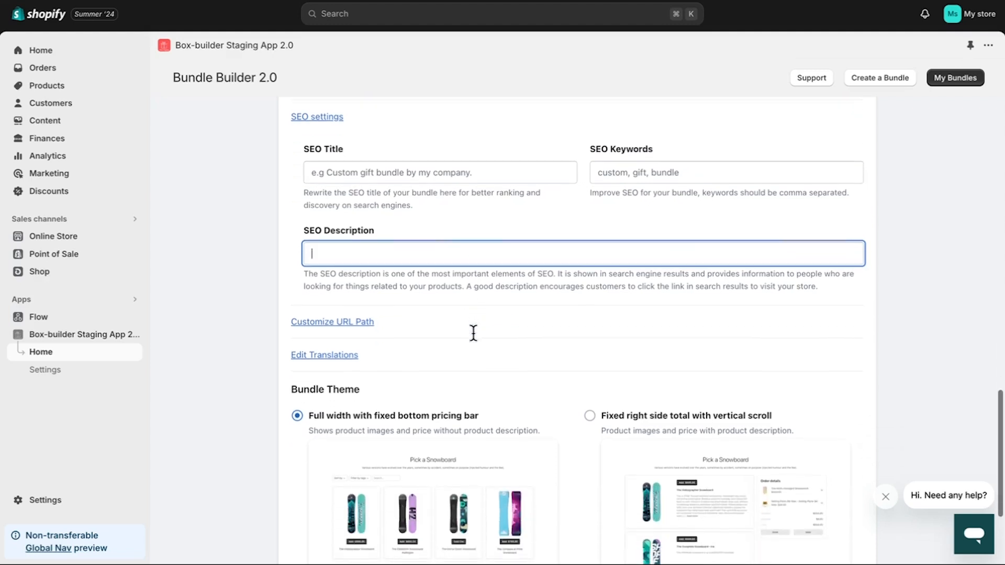
pyautogui.click(371, 325)
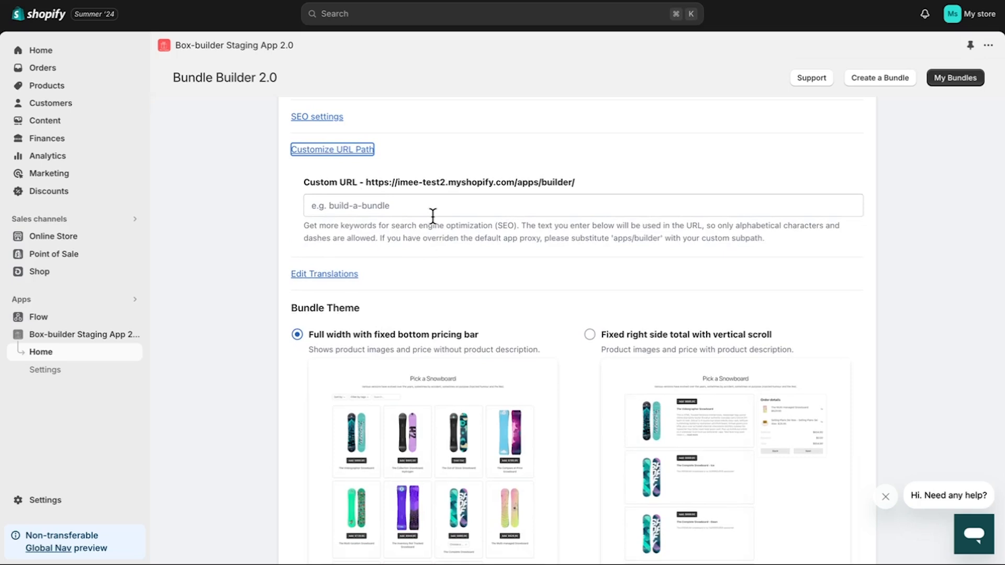
pyautogui.click(350, 276)
pyautogui.scroll(-12, 563, 334)
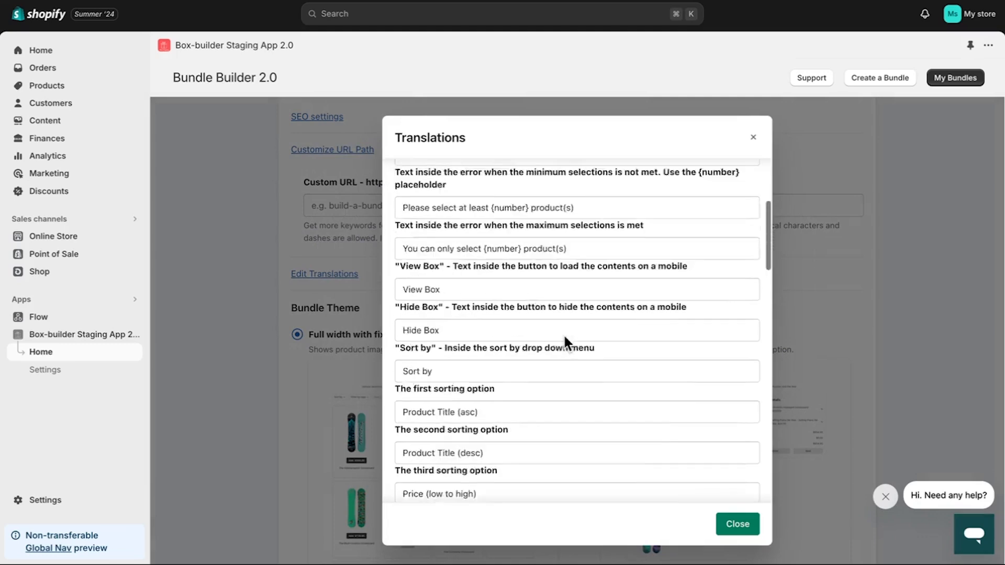
pyautogui.click(736, 526)
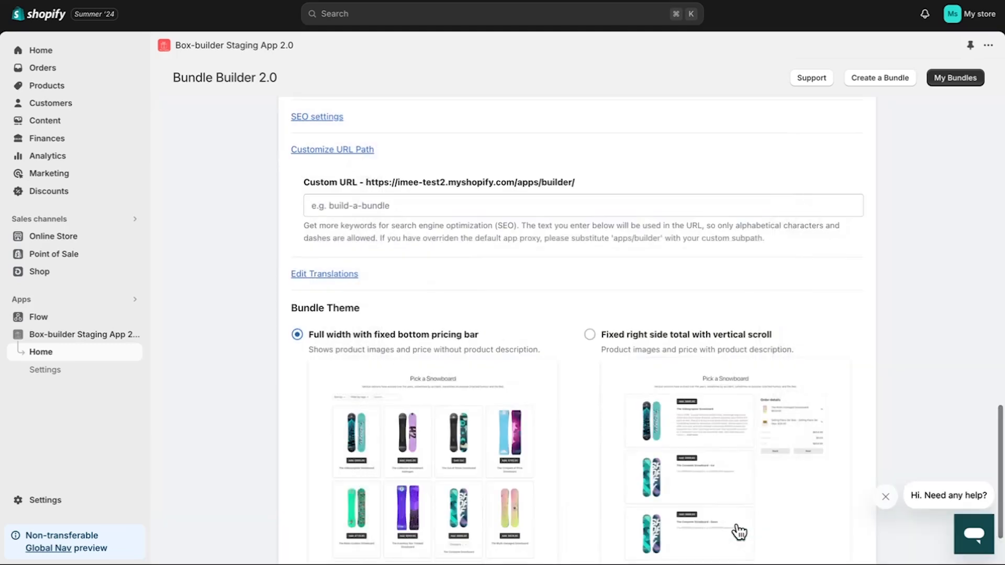
# Choose the bundle theme with fixed right side total and vertical scroll, and continue to the bundle's steps
pyautogui.scroll(-2, 737, 532)
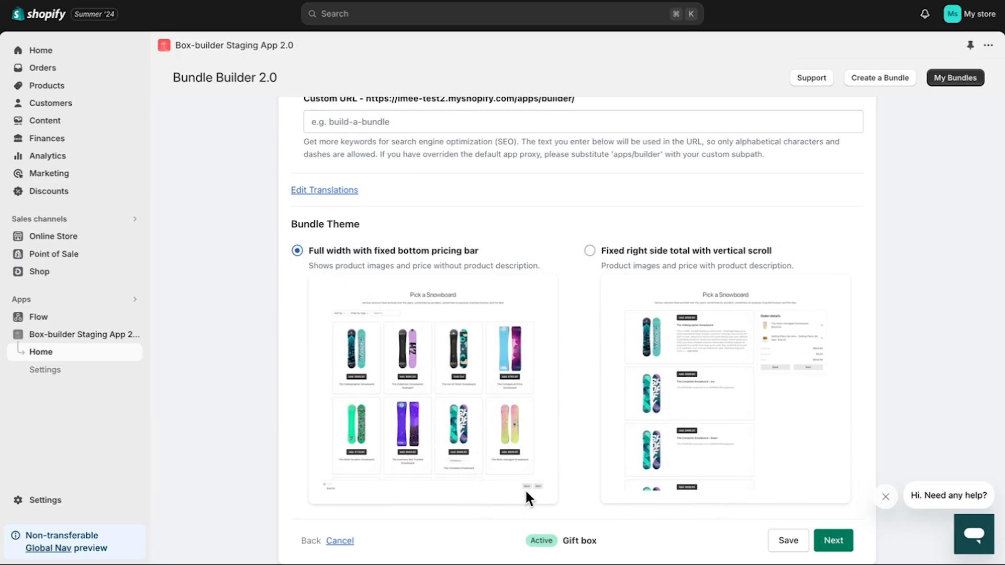
pyautogui.click(590, 251)
pyautogui.click(834, 541)
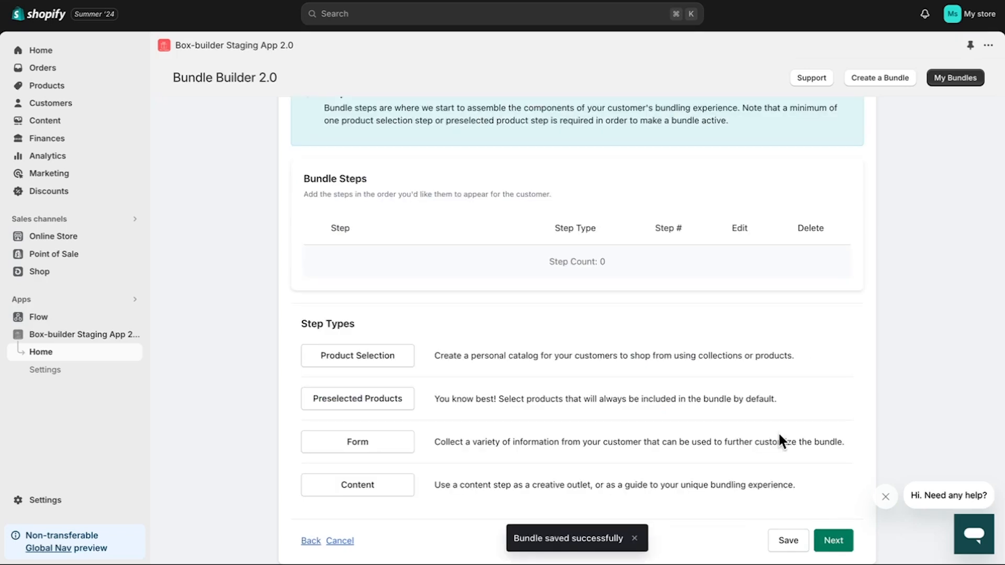
# Start a product selection step for the bundle and title it Chocolates
pyautogui.scroll(3, 779, 435)
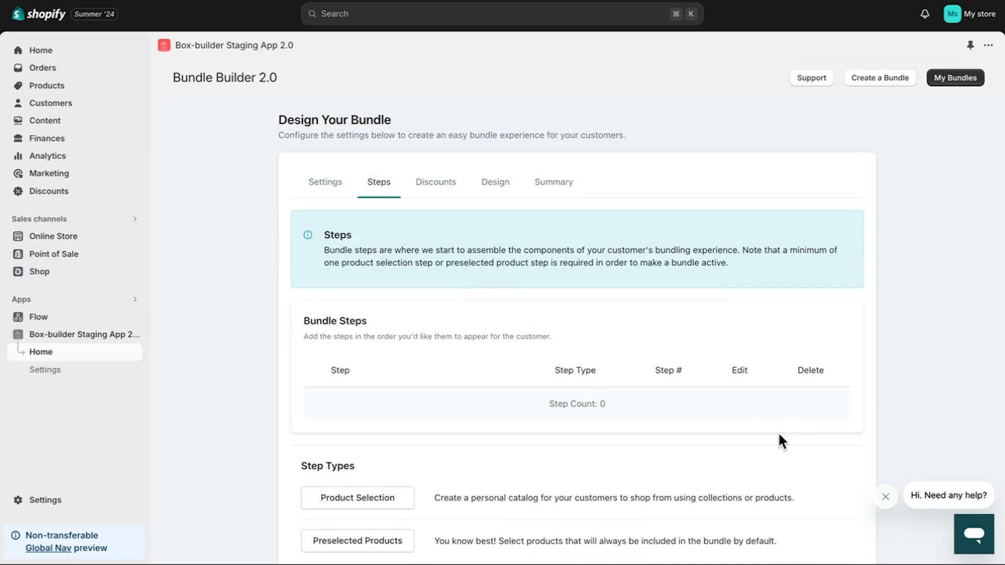
pyautogui.scroll(-3, 779, 434)
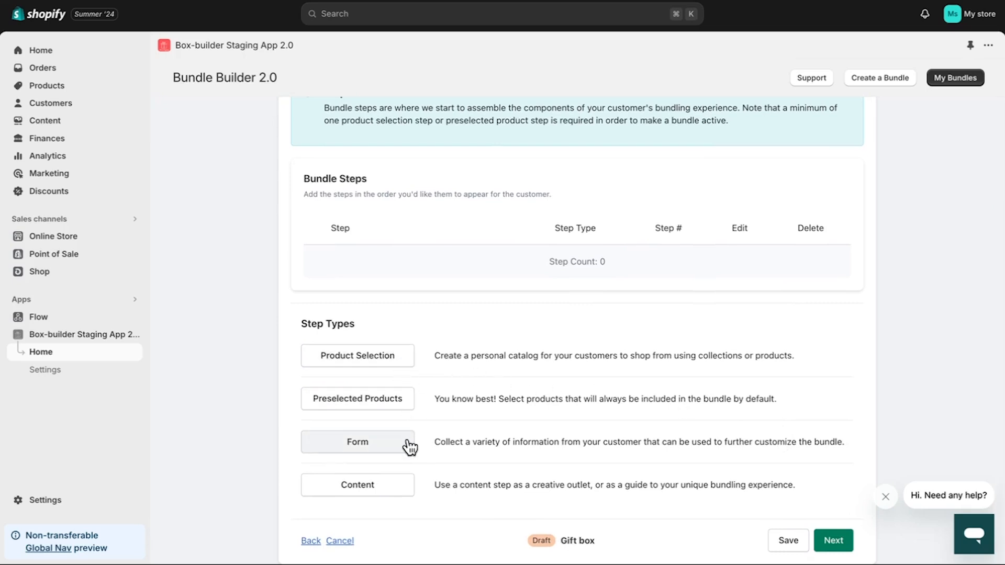
pyautogui.click(406, 357)
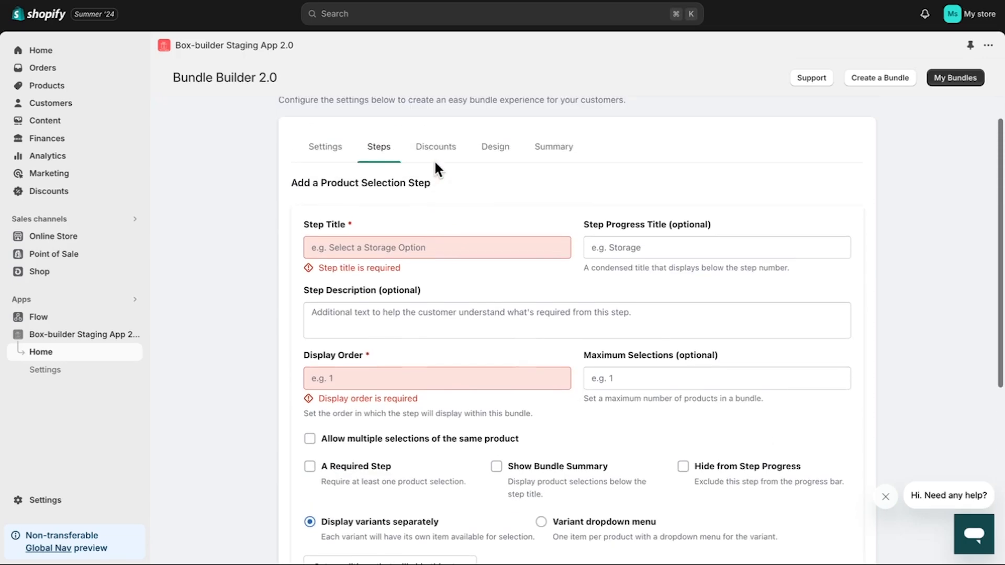
pyautogui.click(430, 249)
pyautogui.write('Chocolates')
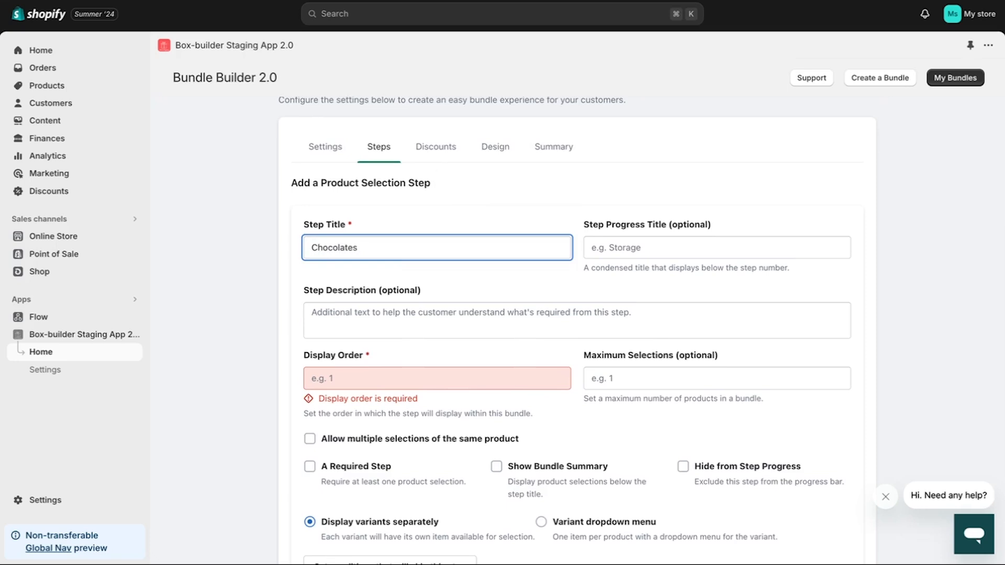
# Enter the step description "Select your chocolates" and the step progress title Chocolates
pyautogui.click(519, 325)
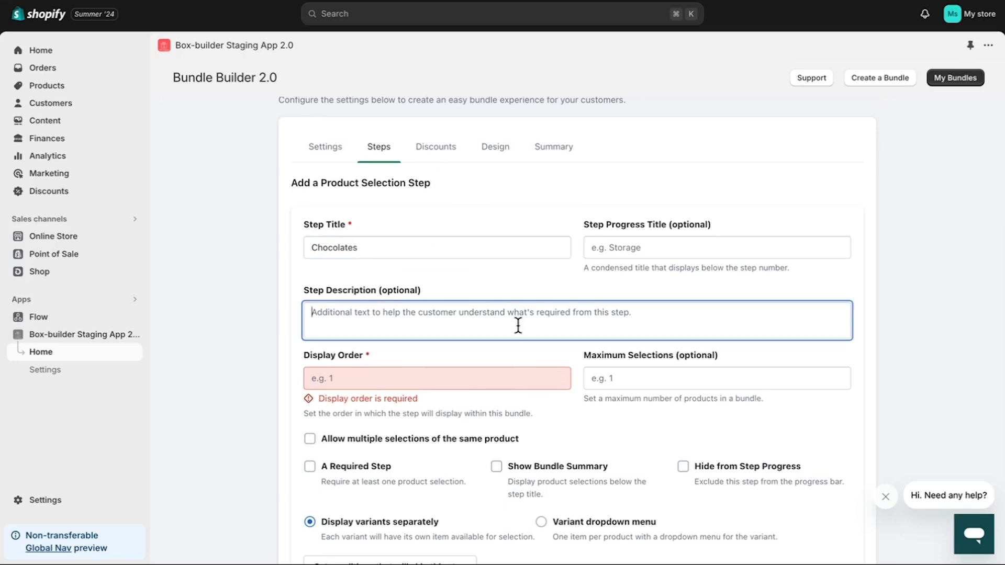
pyautogui.write('Select your ')
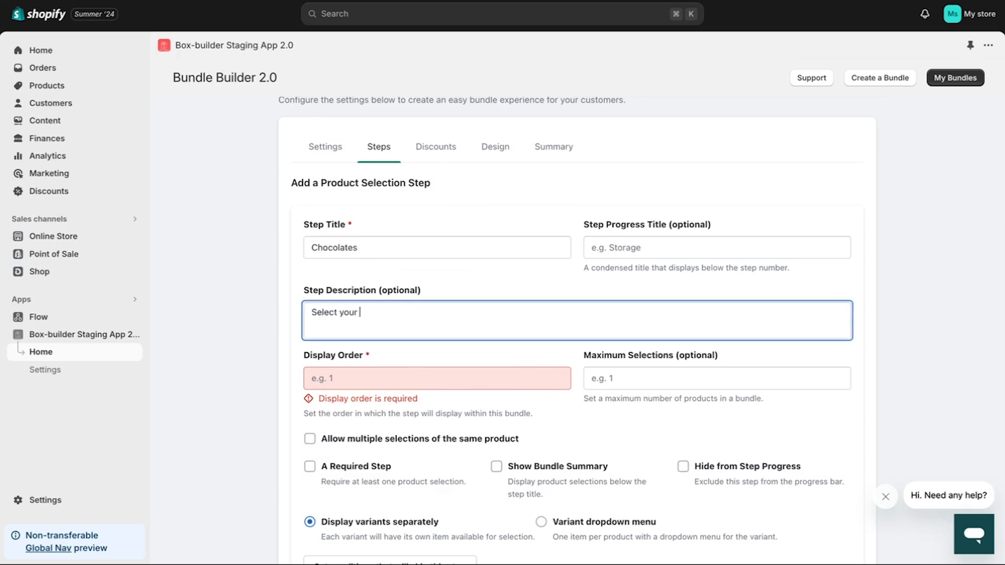
pyautogui.write('chocolates')
pyautogui.click(621, 249)
pyautogui.write('Chocolat')
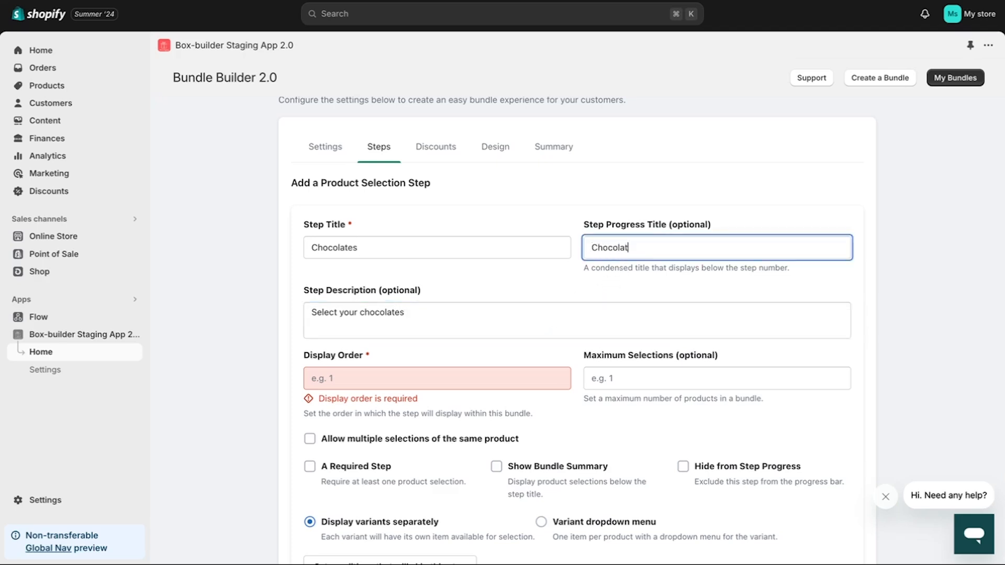
pyautogui.write('es')
pyautogui.click(657, 263)
# Allow multiple selections of the same product and set the Chocolates step's display order to 1
pyautogui.scroll(-3, 657, 266)
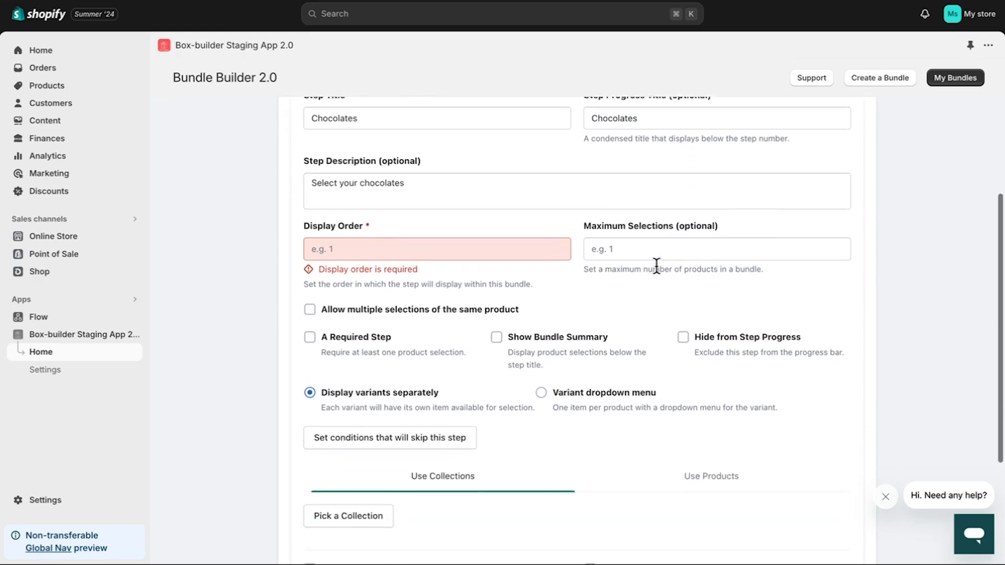
pyautogui.click(498, 248)
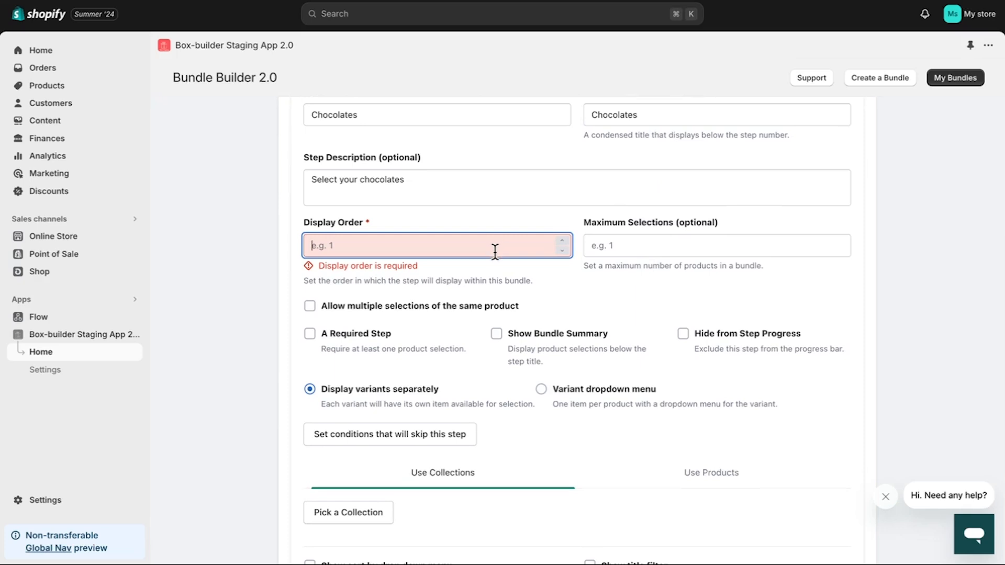
pyautogui.click(310, 310)
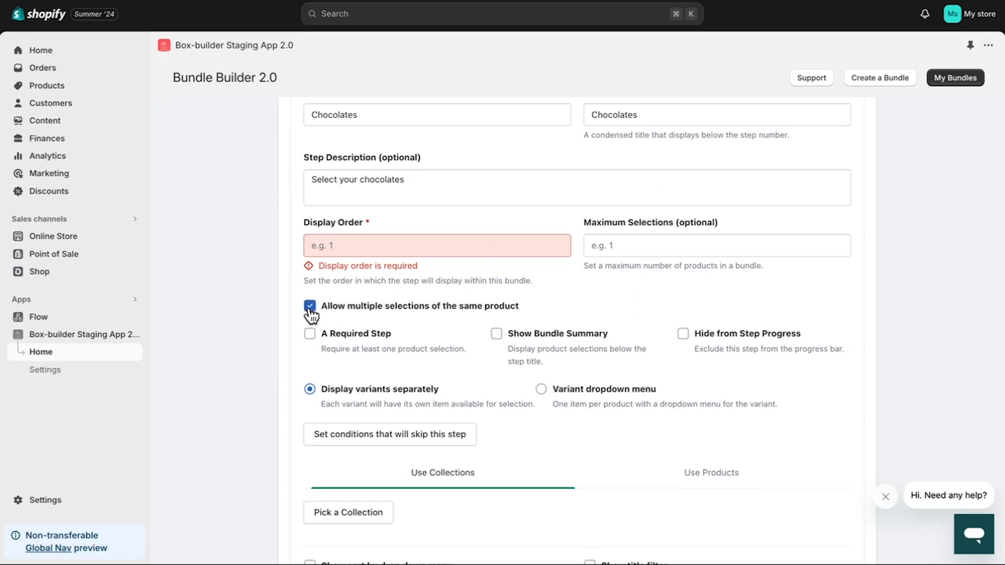
pyautogui.click(373, 243)
pyautogui.write('1')
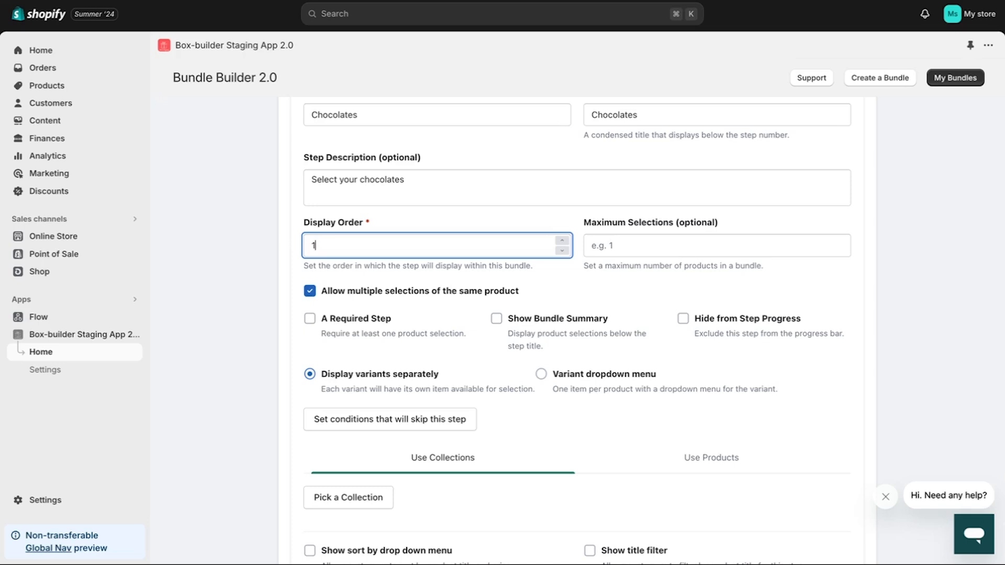
# Make the Chocolates step required with 2 minimum and 6 maximum selections, and show the bundle summary
pyautogui.click(311, 324)
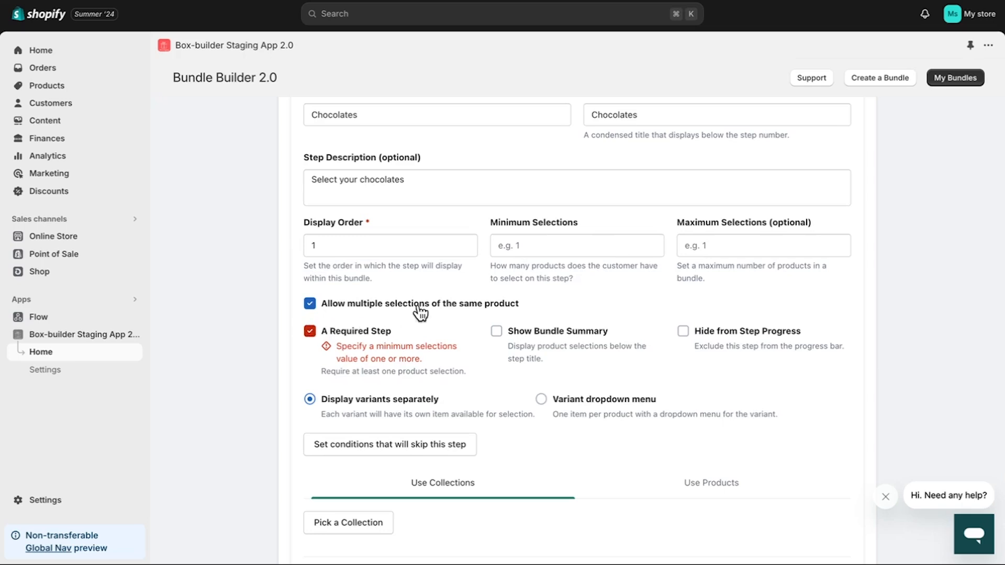
pyautogui.click(537, 248)
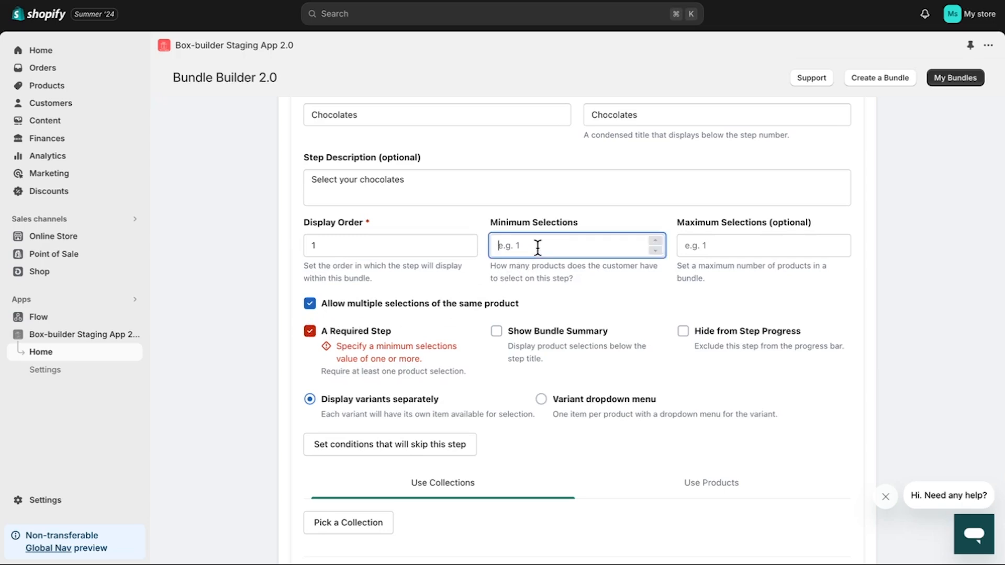
pyautogui.write('2')
pyautogui.click(718, 247)
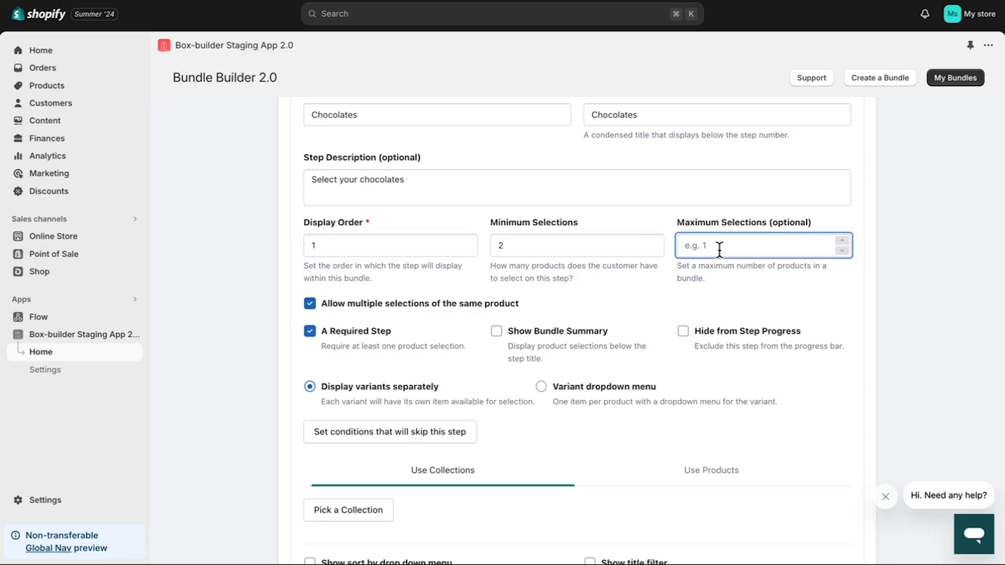
pyautogui.write('6')
pyautogui.scroll(-1, 762, 347)
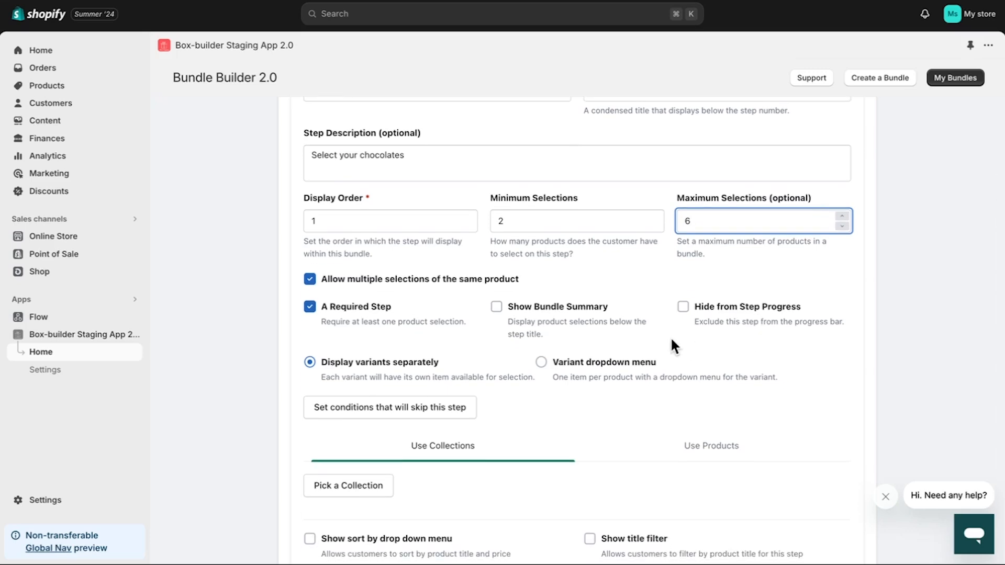
pyautogui.click(498, 308)
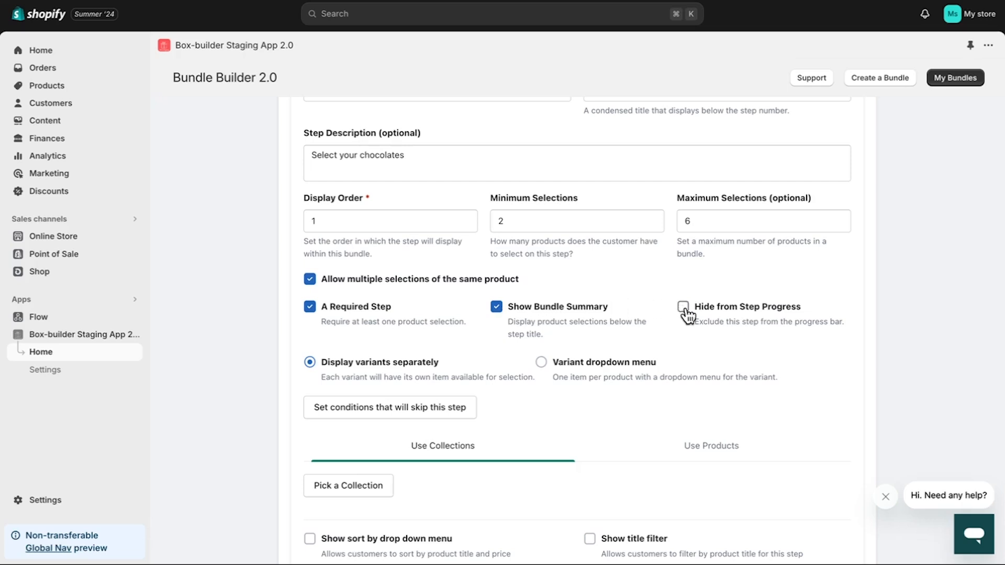
# Assign the Chocolates collection as the step's product source and add the step to the bundle
pyautogui.scroll(-2, 687, 316)
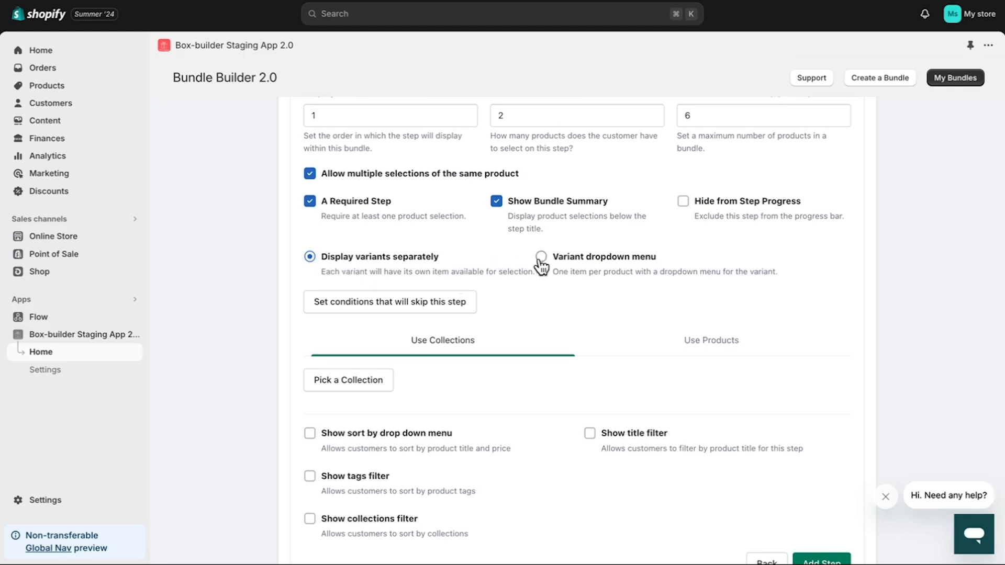
pyautogui.scroll(-1, 507, 259)
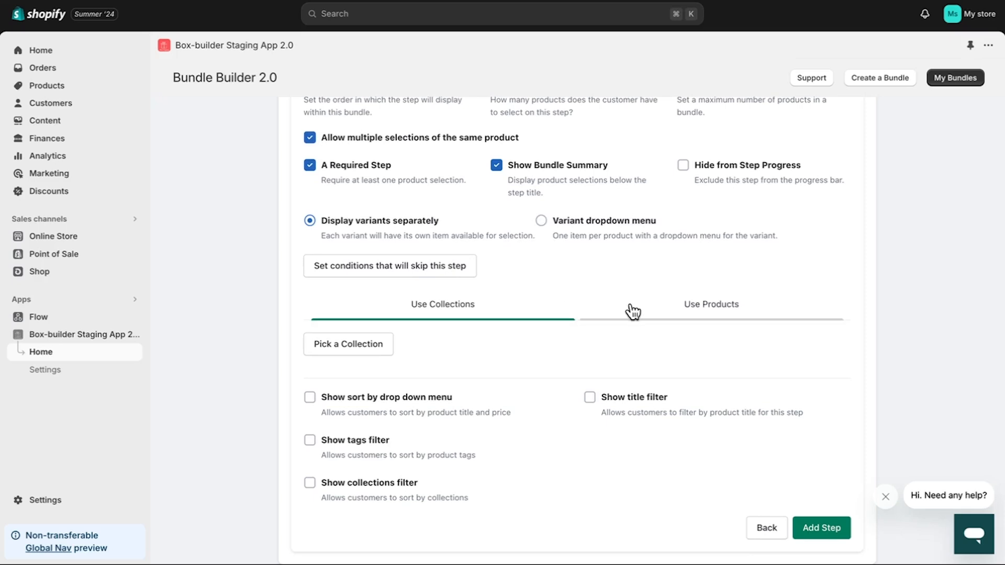
pyautogui.click(755, 317)
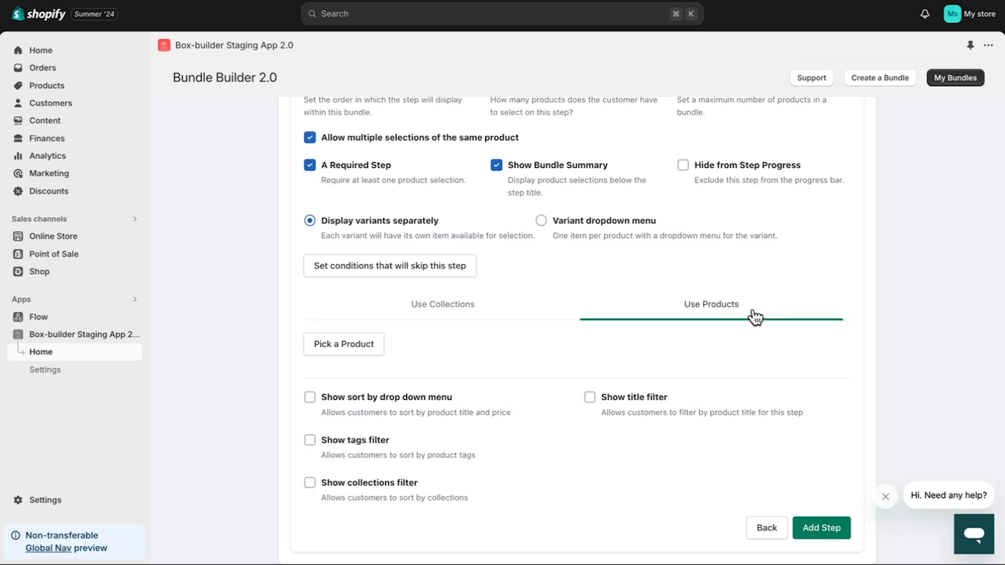
pyautogui.click(391, 316)
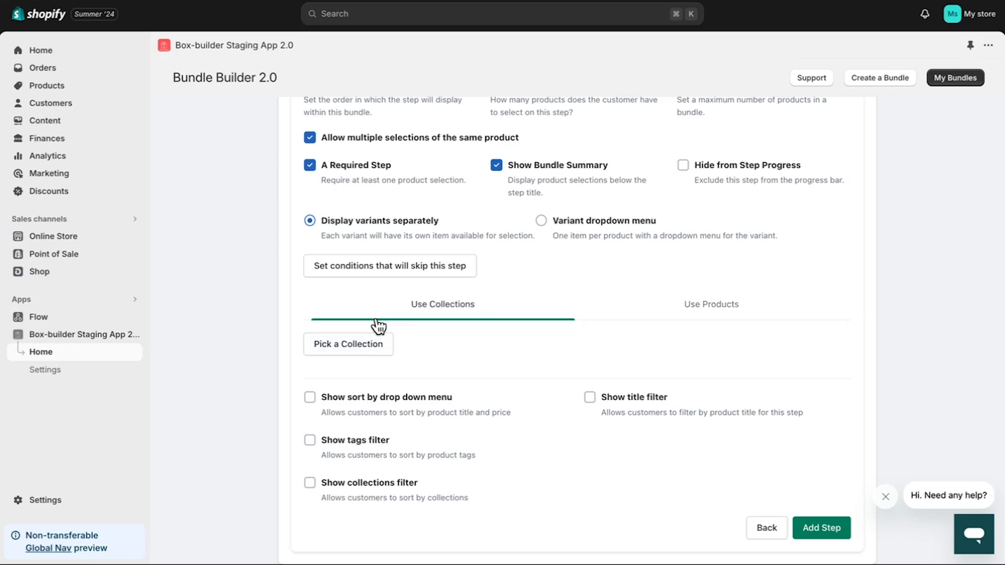
pyautogui.click(387, 351)
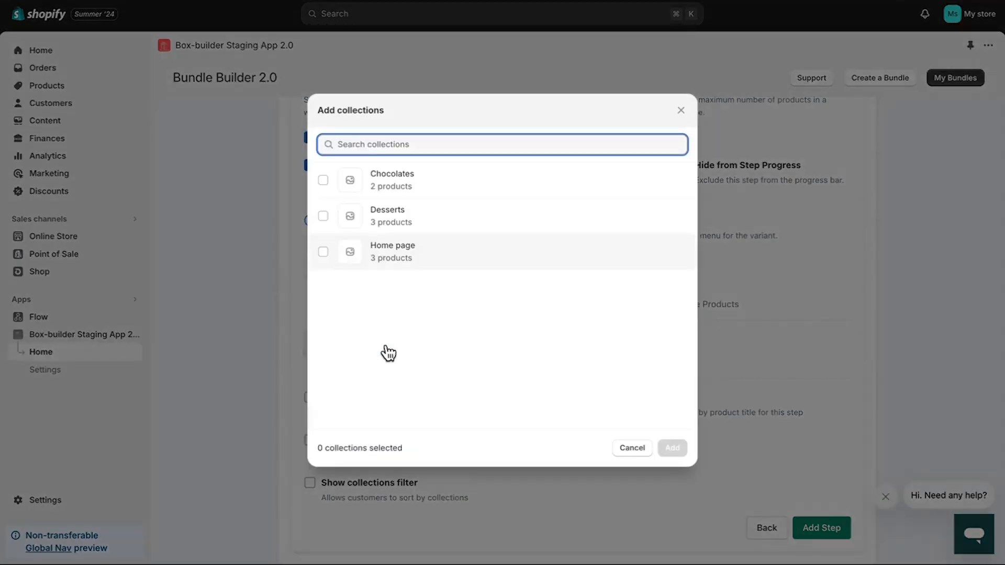
pyautogui.click(325, 181)
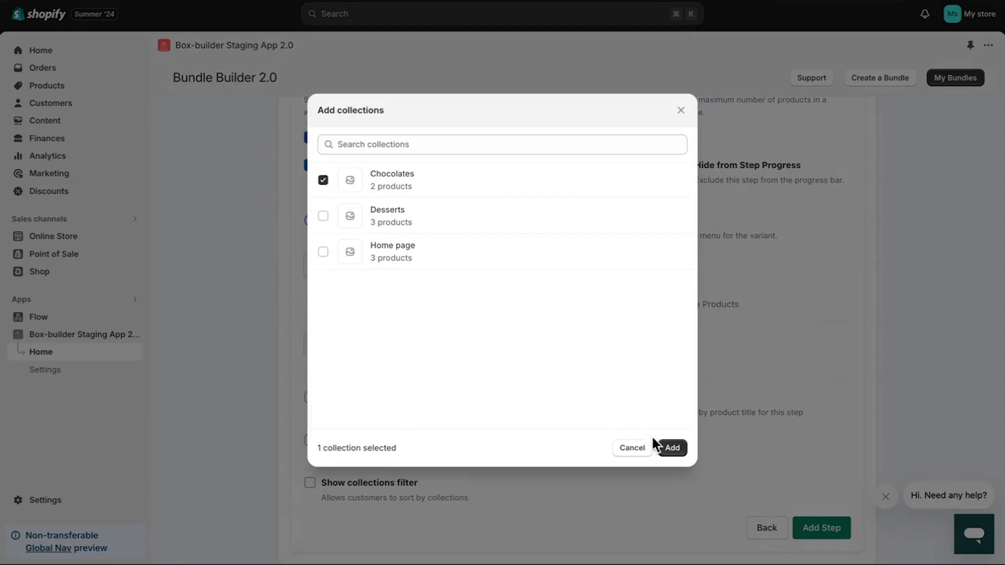
pyautogui.click(673, 448)
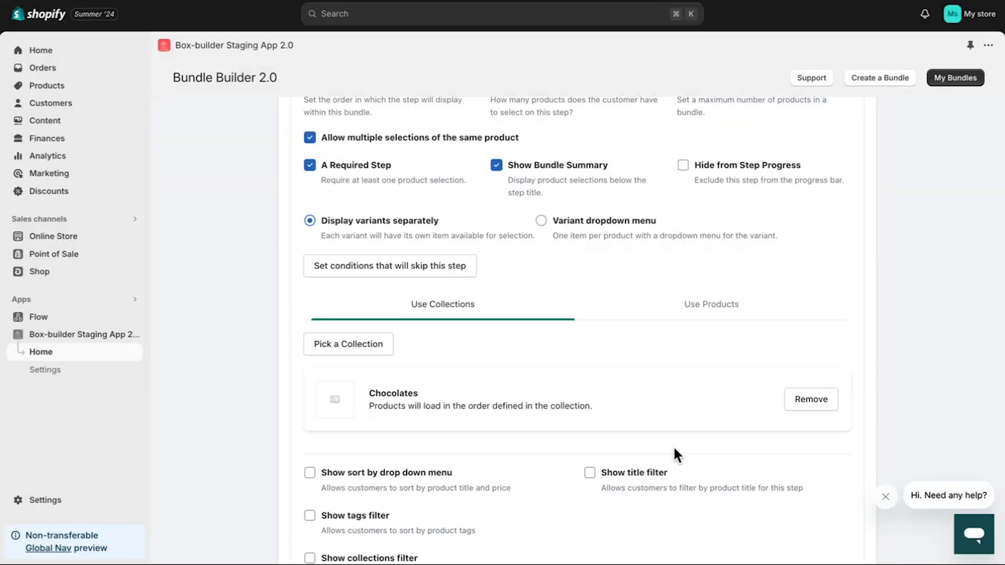
pyautogui.scroll(-2, 673, 445)
pyautogui.click(814, 528)
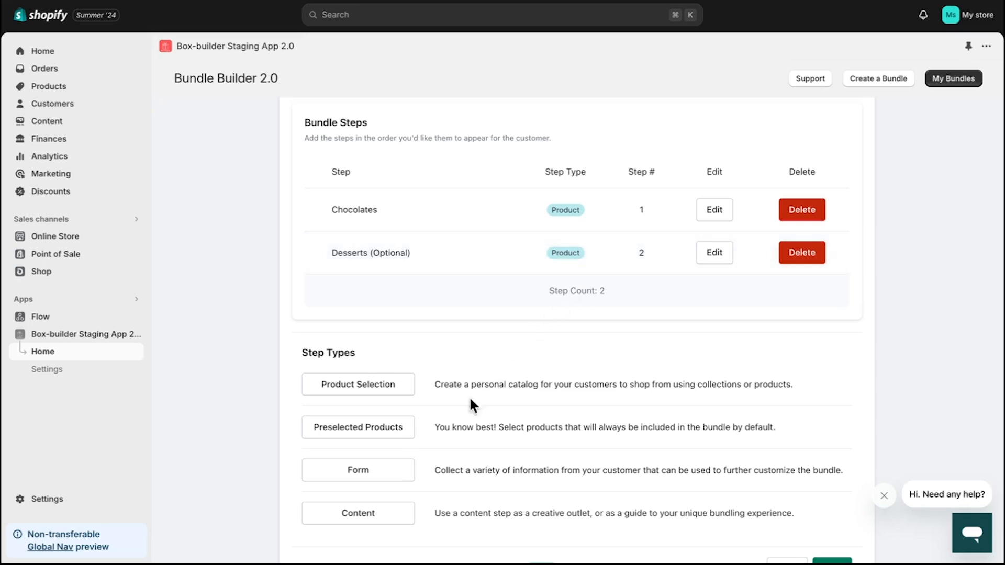
# Start a form step for the bundle
pyautogui.click(395, 473)
pyautogui.scroll(3, 416, 345)
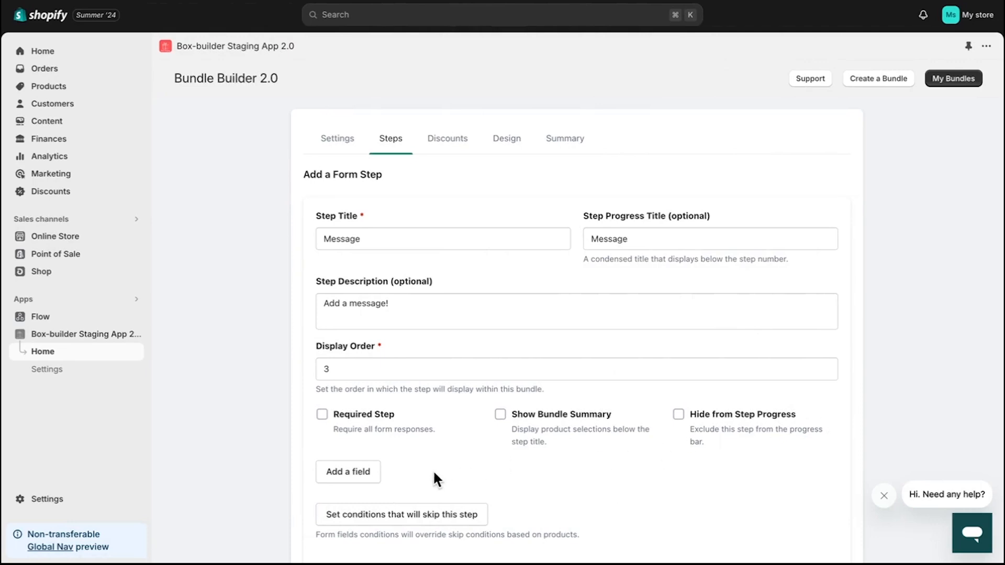
# Add a Text Entry field titled Recipient with display order 1 to the Message form step, leaving its length limits blank
pyautogui.click(375, 476)
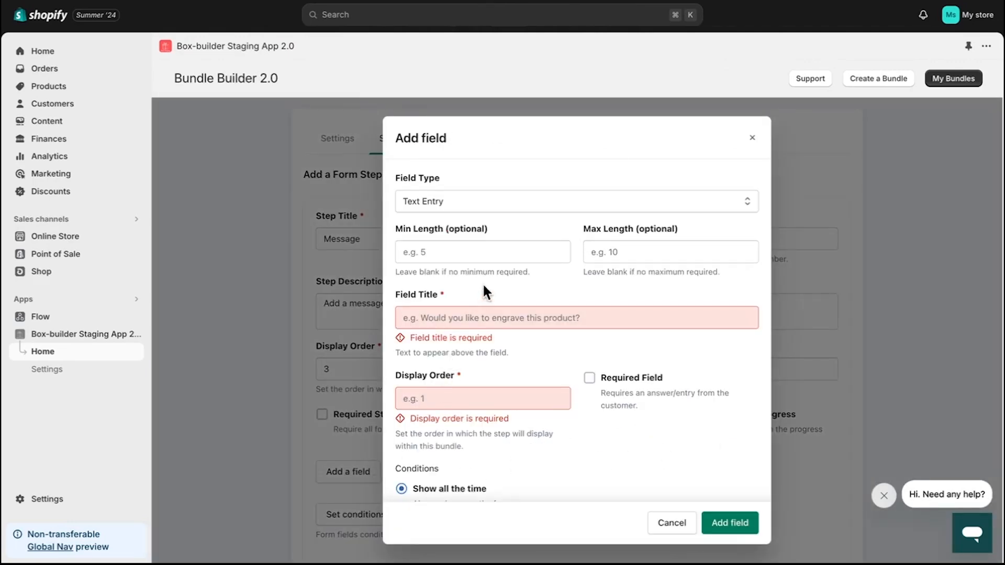
pyautogui.click(527, 201)
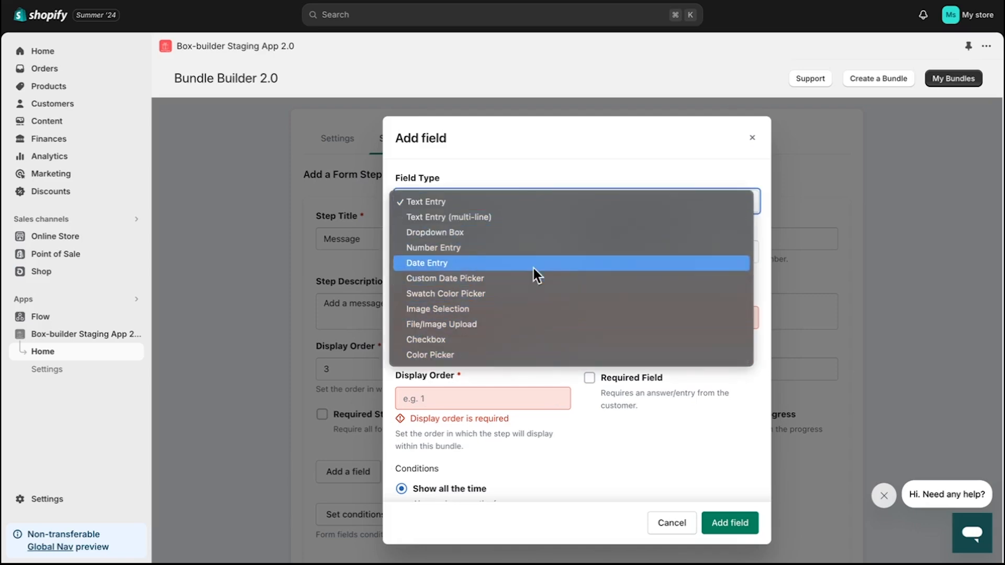
pyautogui.click(527, 201)
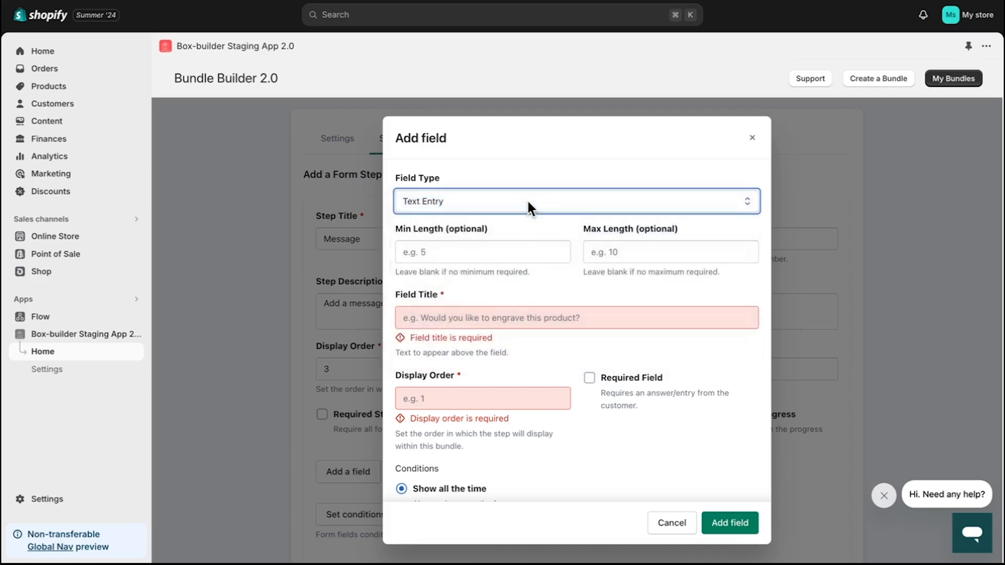
pyautogui.click(500, 252)
pyautogui.click(632, 252)
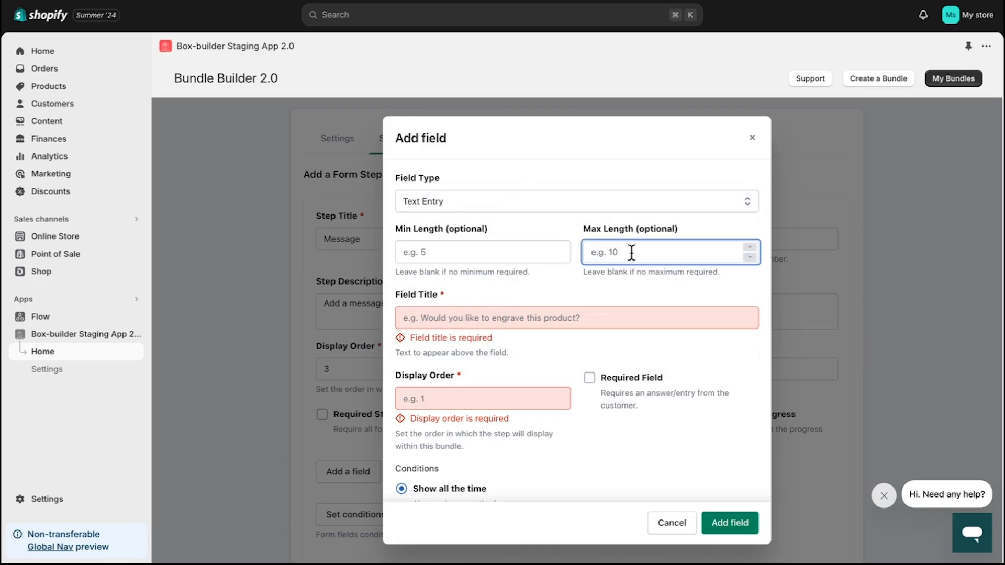
pyautogui.click(561, 314)
pyautogui.write('Recipient')
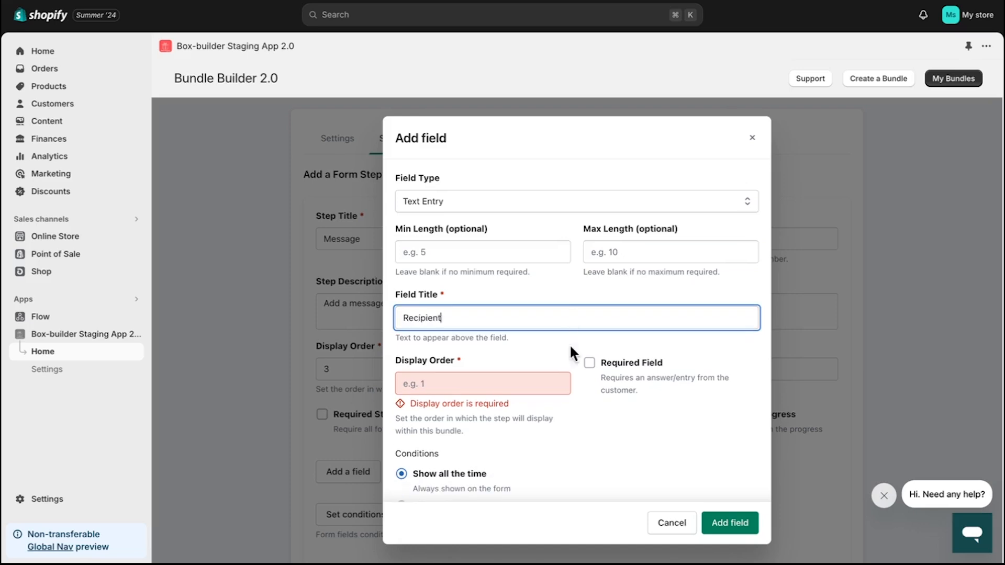
pyautogui.click(526, 384)
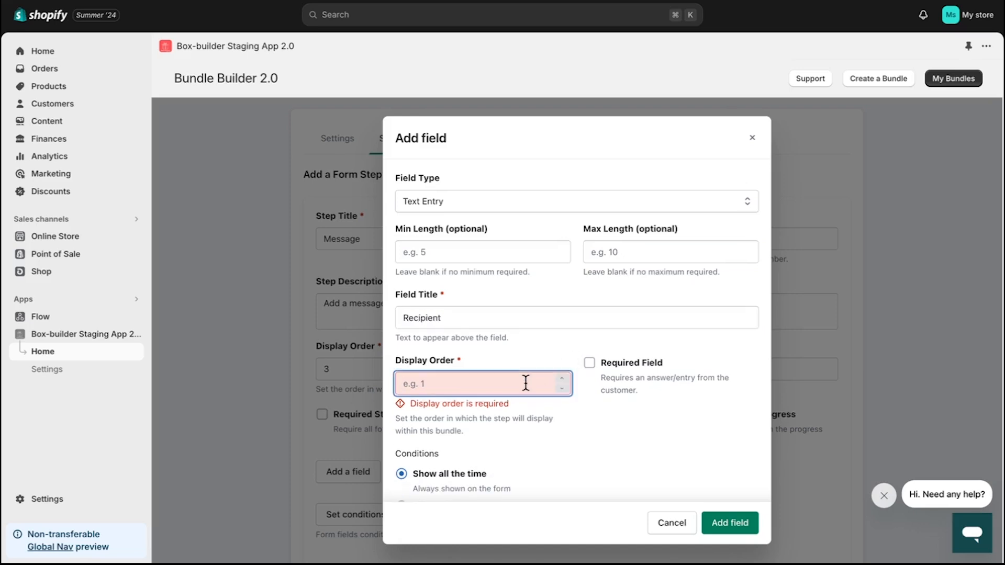
pyautogui.write('1')
pyautogui.click(727, 519)
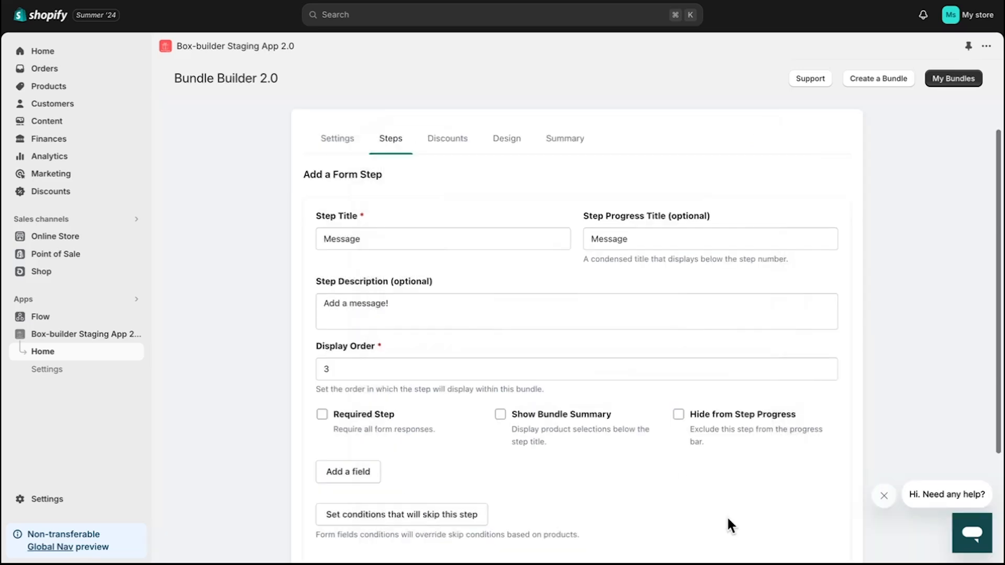
# Add a Text Entry (multi-line) field titled Message with display order 2 to the Message form step
pyautogui.scroll(-3, 632, 459)
pyautogui.click(354, 320)
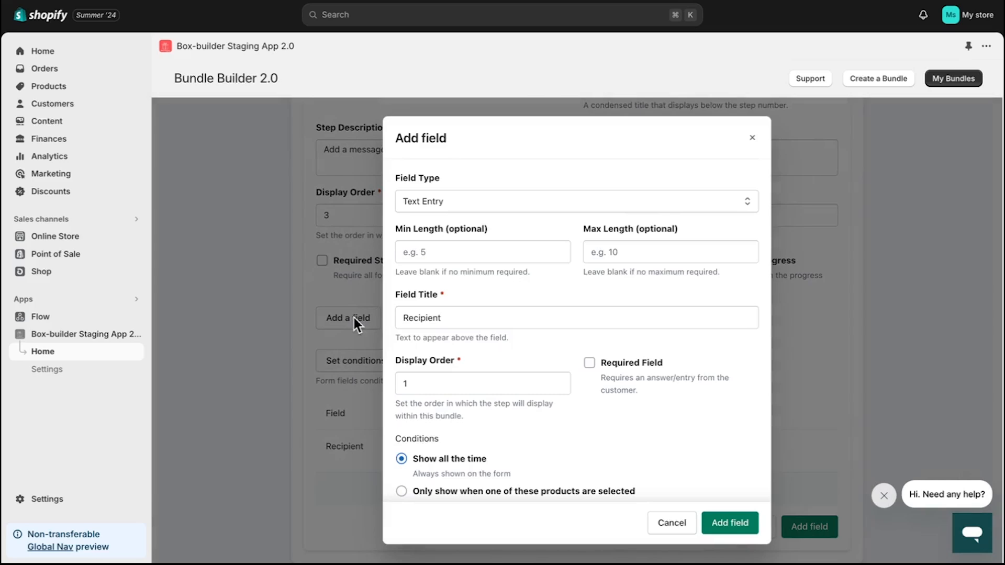
pyautogui.click(504, 209)
pyautogui.click(504, 216)
pyautogui.click(472, 324)
pyautogui.press('super+a')
pyautogui.write('Message')
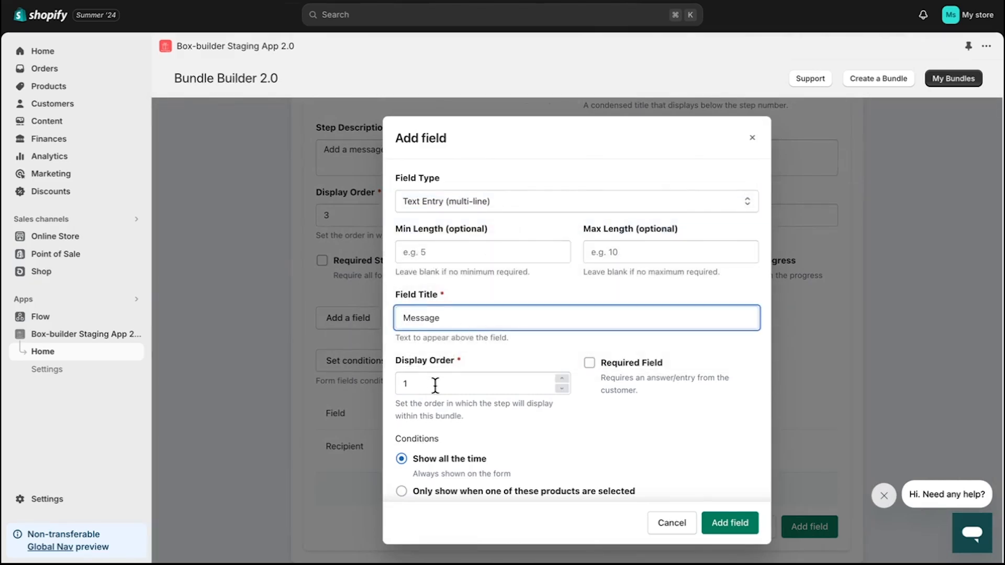
pyautogui.click(435, 385)
pyautogui.press('BackSpace')
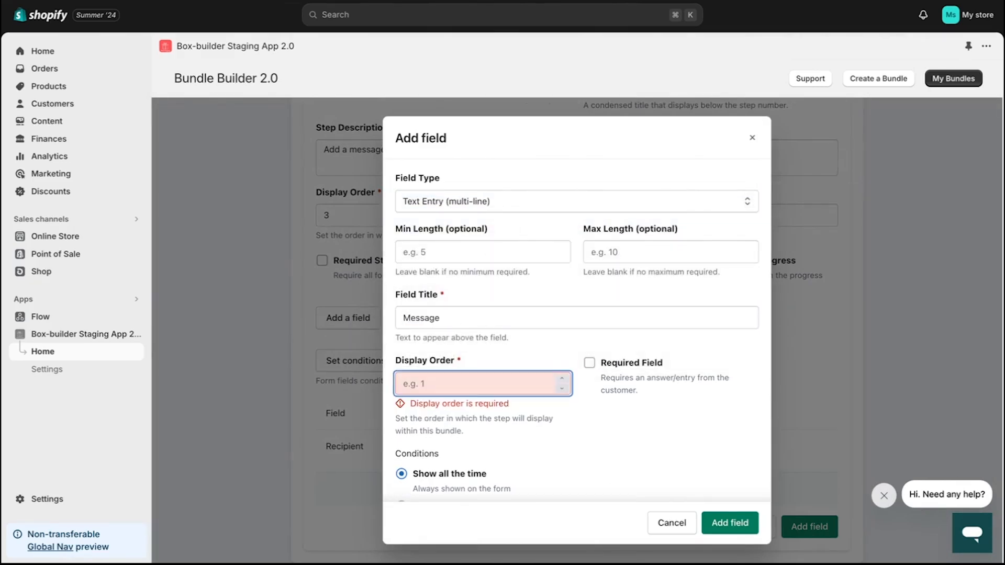
pyautogui.write('2')
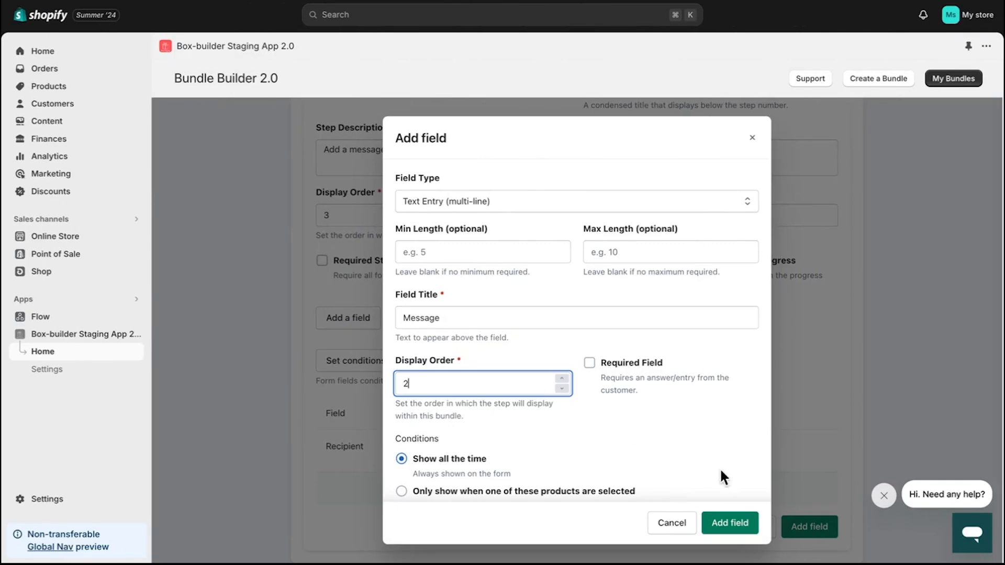
pyautogui.click(739, 523)
# Add the completed Message form step to the bundle and continue to the bundle's discount settings
pyautogui.scroll(-1, 558, 416)
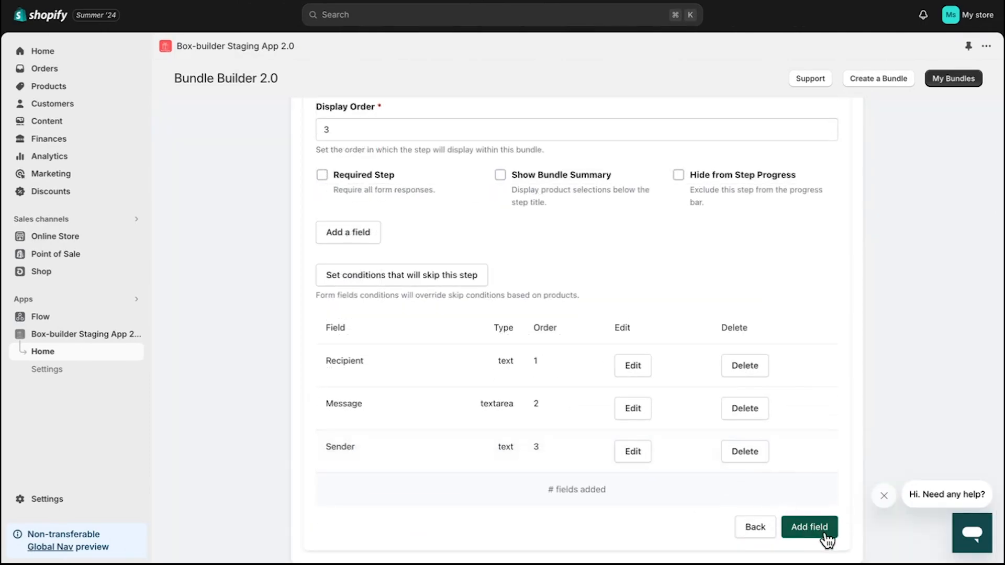
pyautogui.click(825, 529)
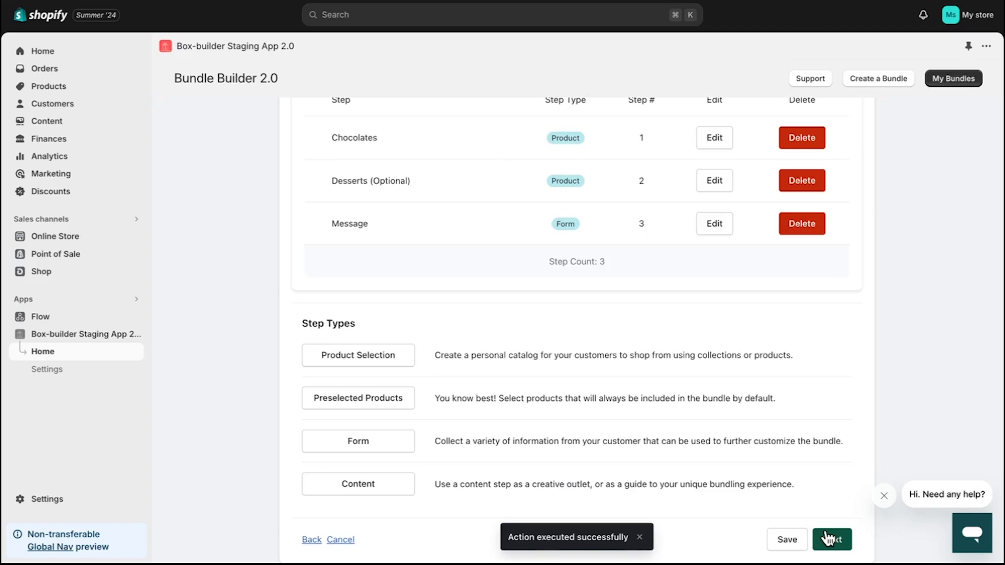
pyautogui.click(832, 540)
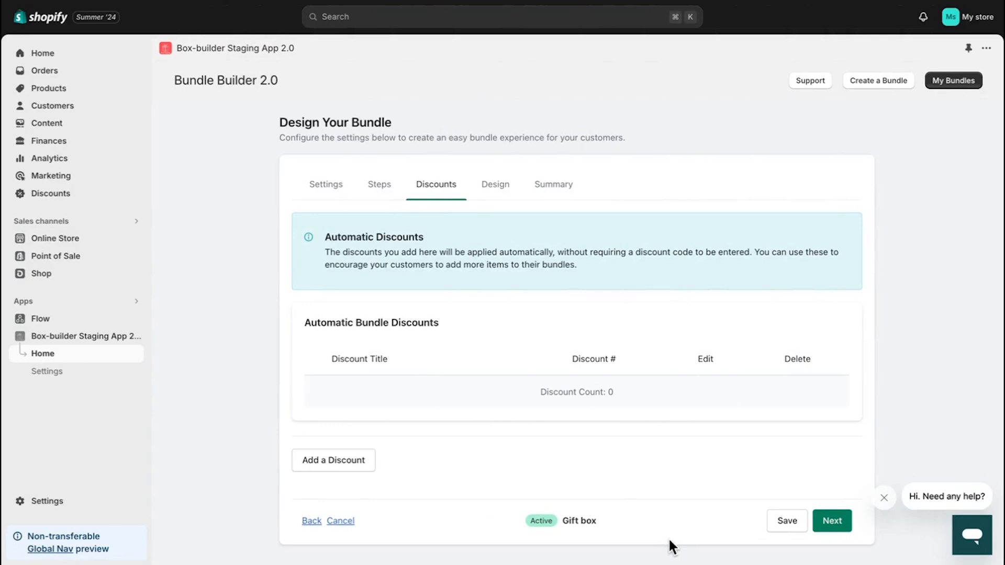
# Start an automatic discount titled TENOFF with Whole Bundle as its discount location
pyautogui.click(371, 467)
pyautogui.click(489, 211)
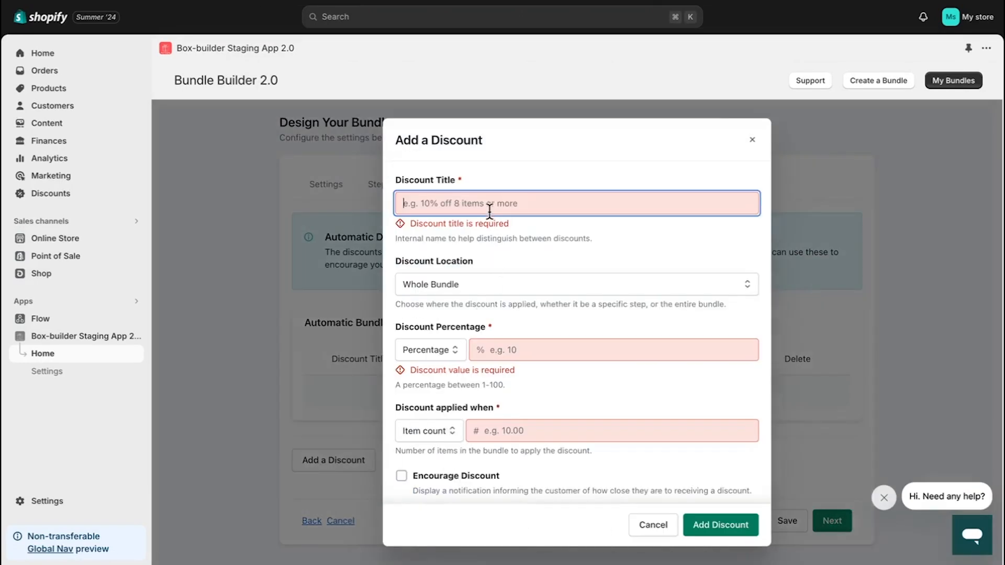
pyautogui.write('TENOFF')
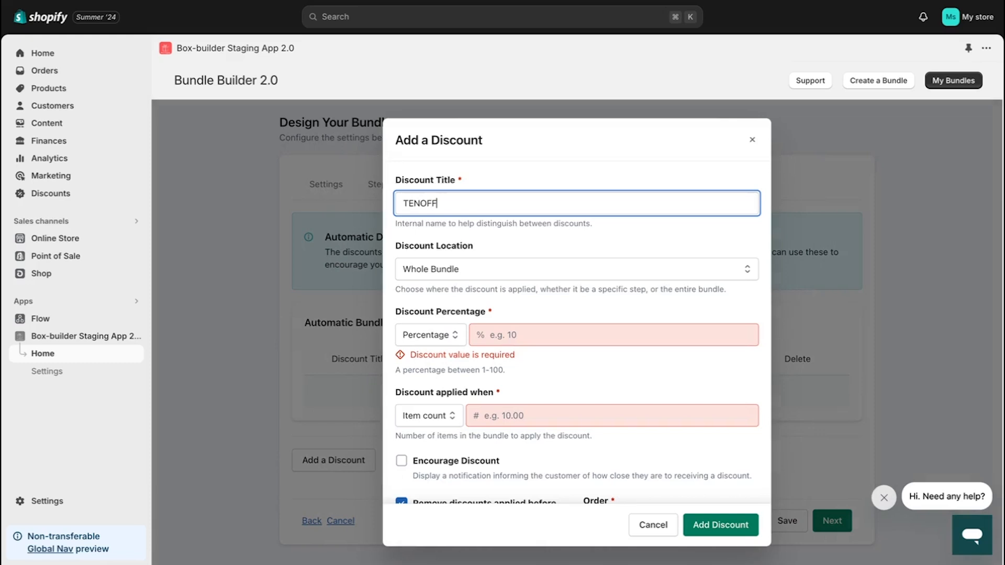
pyautogui.click(528, 272)
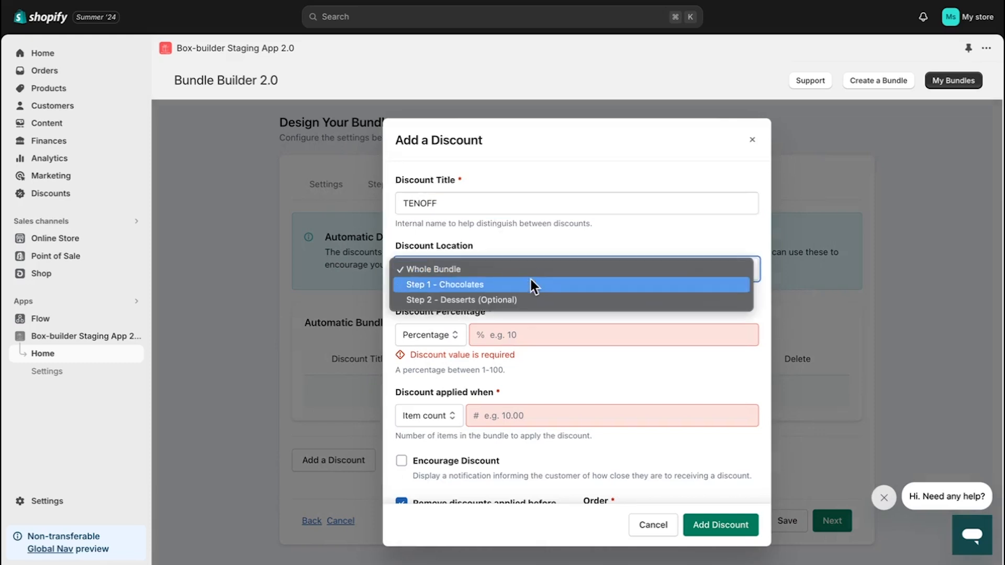
pyautogui.click(532, 285)
pyautogui.click(529, 273)
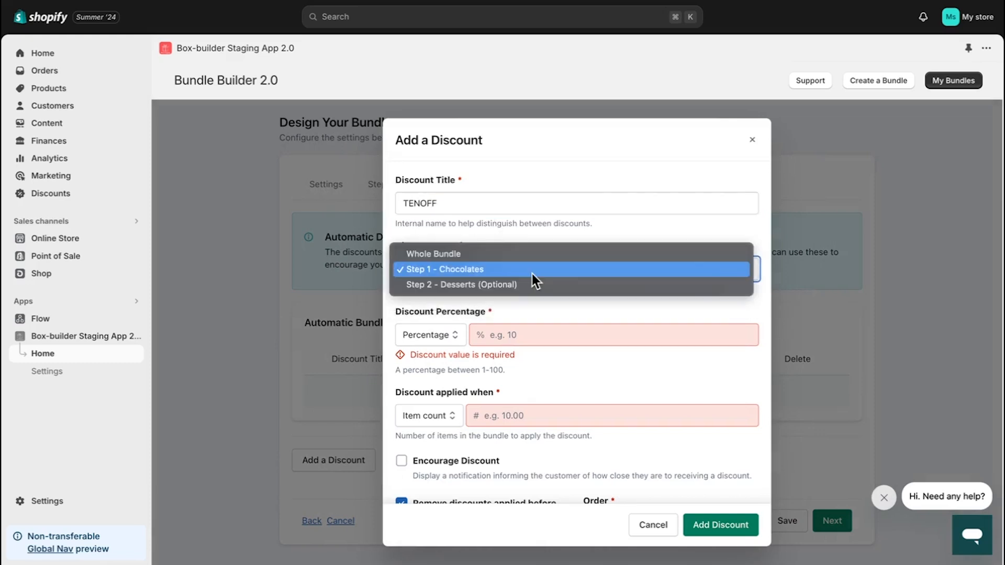
pyautogui.click(526, 257)
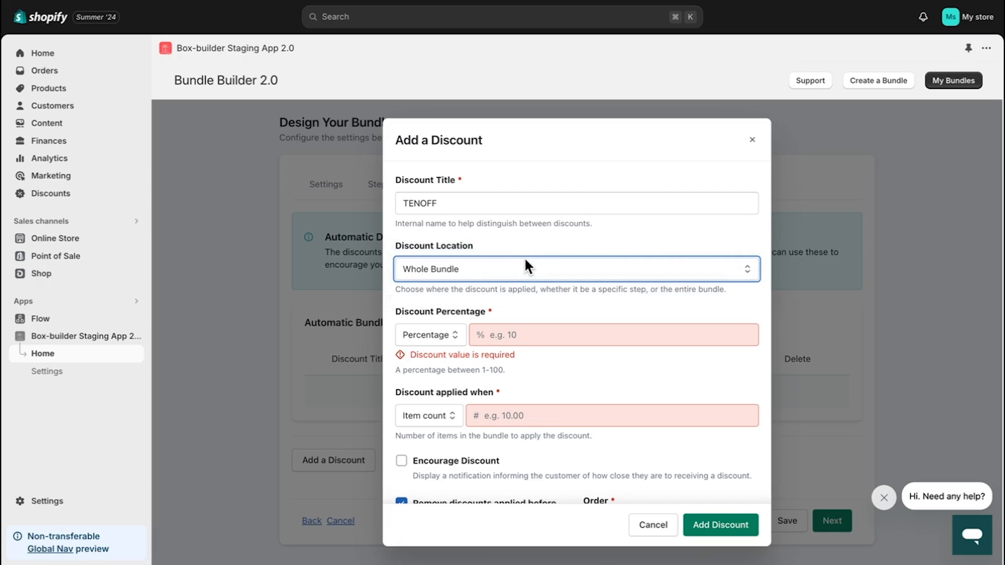
# Set the TENOFF discount to 10 percent, applied when the item count is 5
pyautogui.scroll(-3, 524, 264)
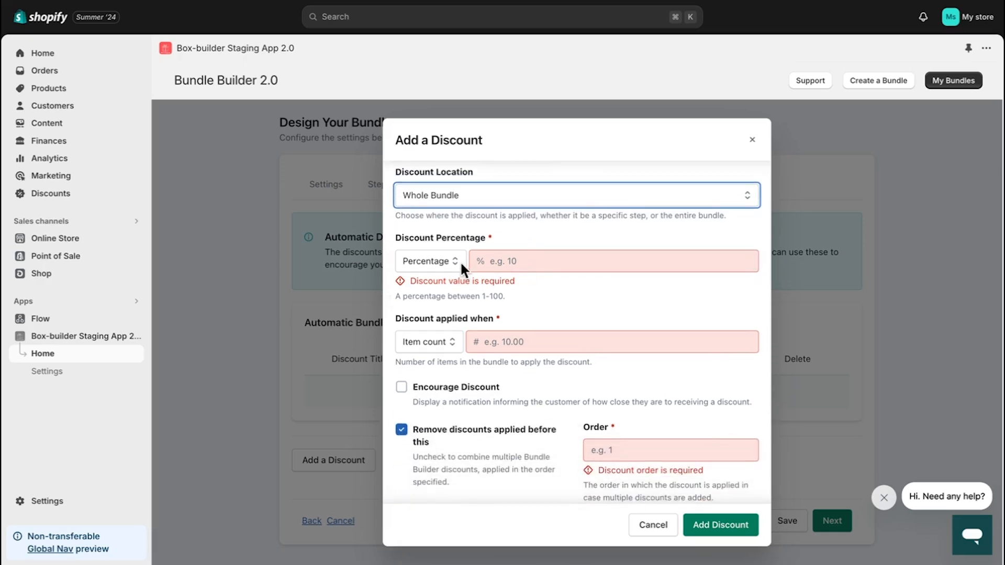
pyautogui.click(460, 261)
pyautogui.click(456, 263)
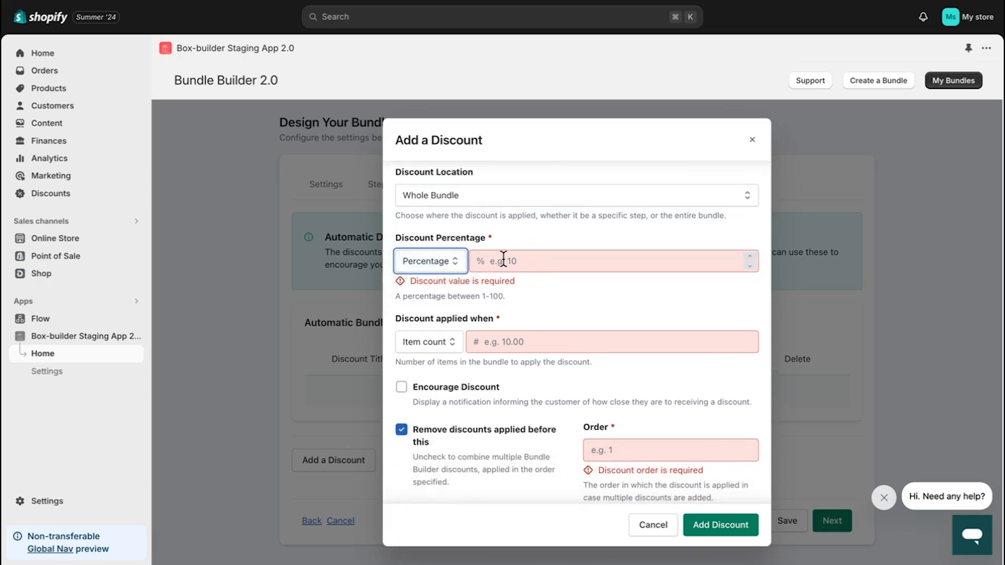
pyautogui.click(503, 261)
pyautogui.write('10')
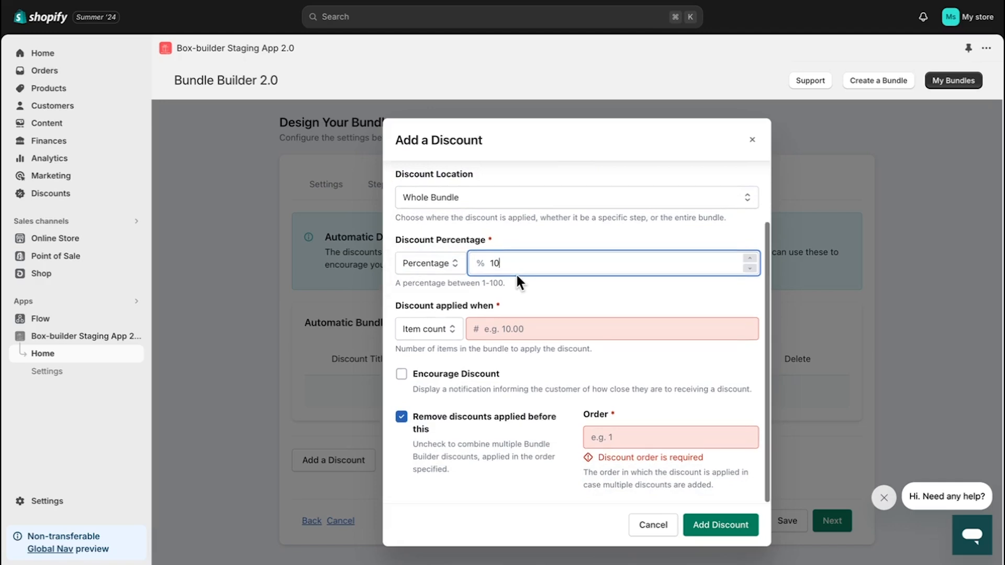
pyautogui.click(520, 289)
pyautogui.click(438, 337)
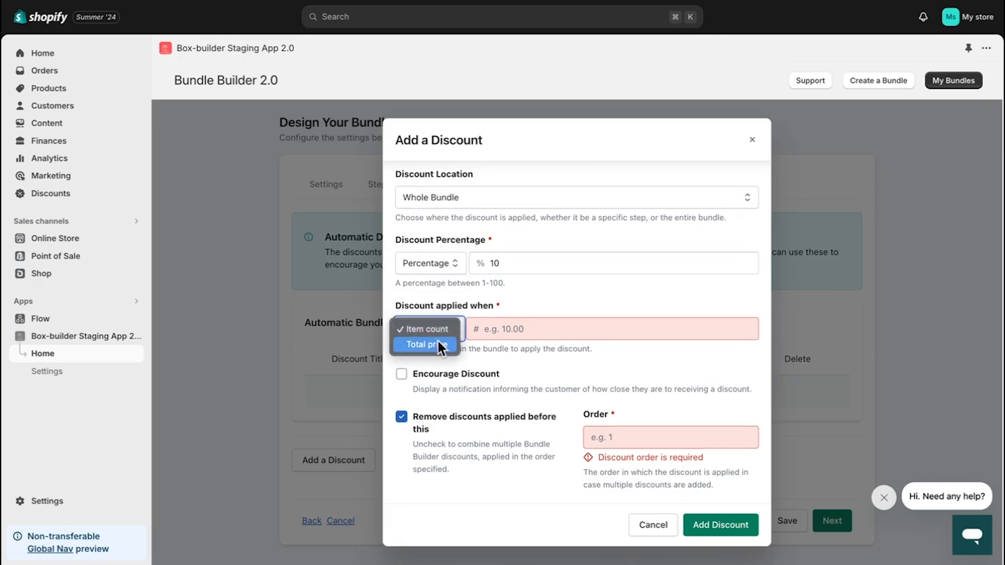
pyautogui.click(444, 330)
pyautogui.click(513, 328)
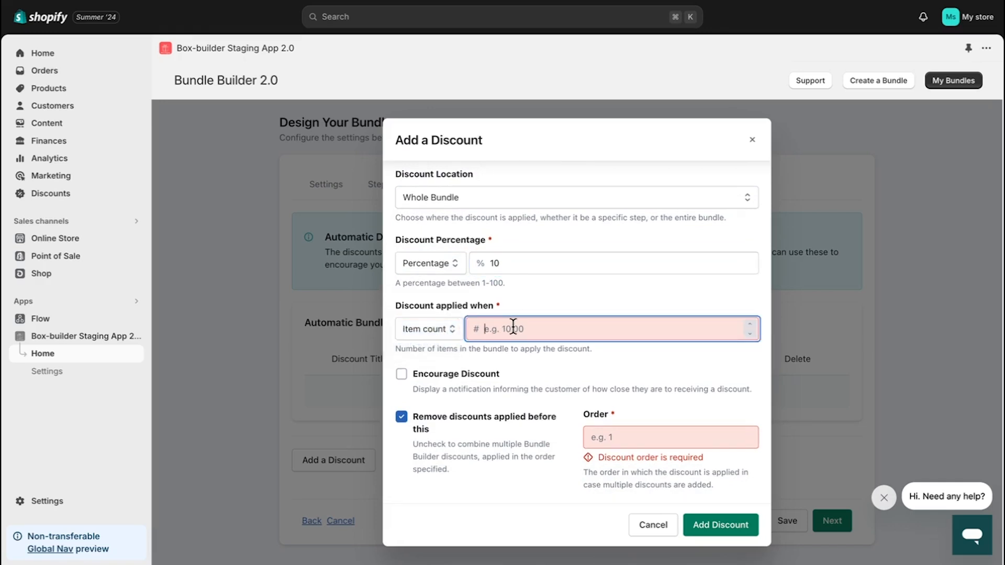
pyautogui.write('5')
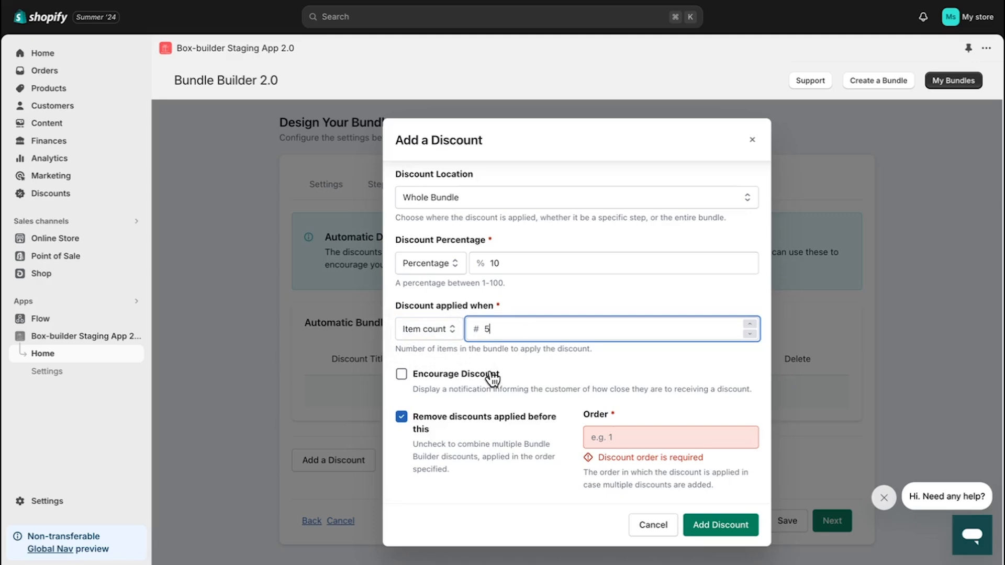
# Encourage the discount when the item count reaches 1, set its order to 1, and add it to the bundle
pyautogui.click(407, 380)
pyautogui.click(619, 398)
pyautogui.write('1')
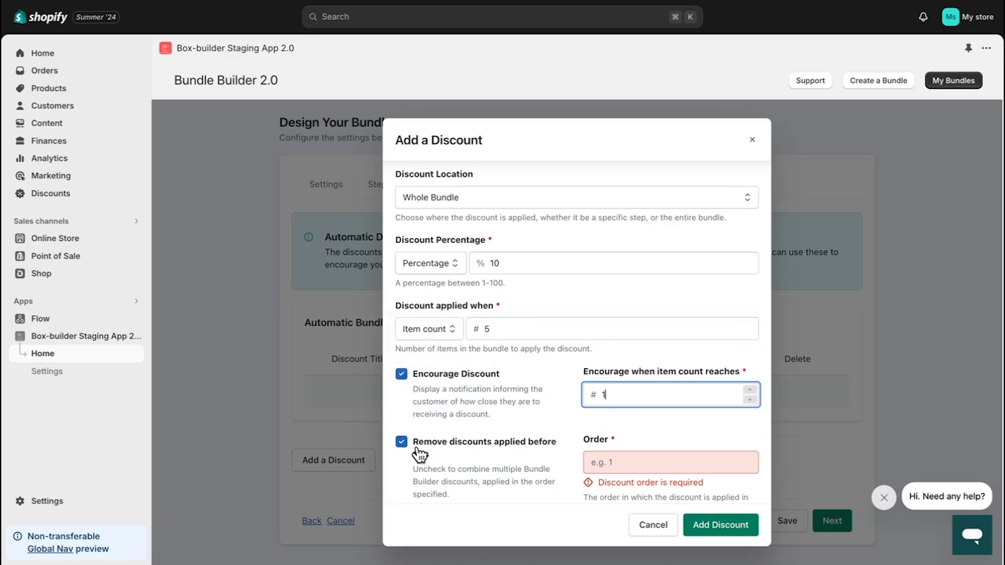
pyautogui.click(623, 464)
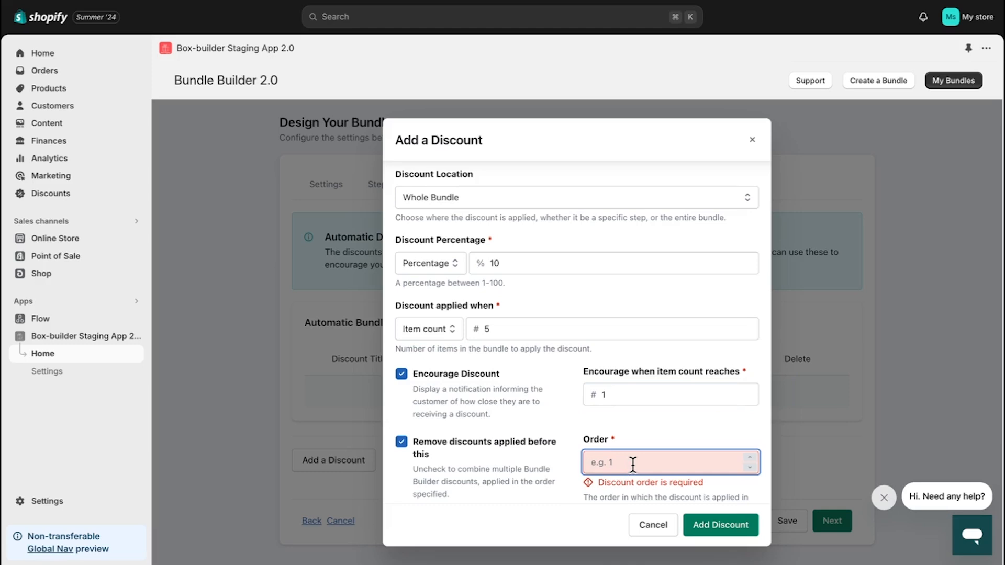
pyautogui.write('1')
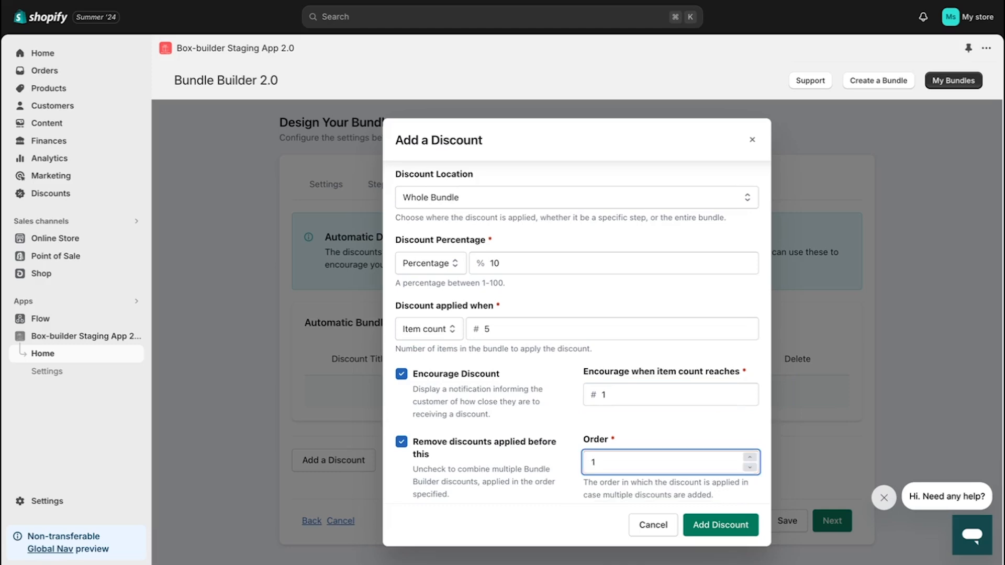
pyautogui.click(715, 525)
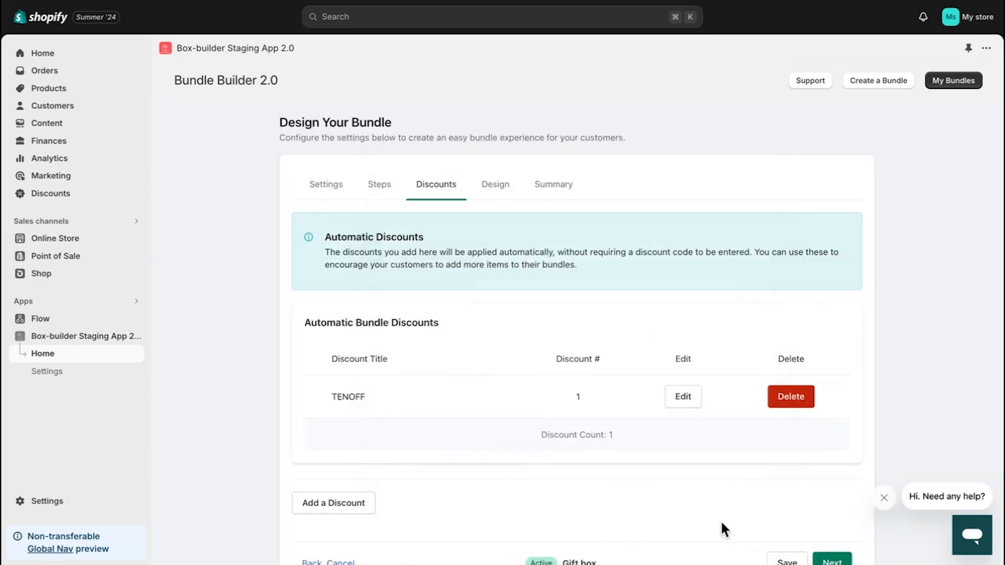
# Continue to the bundle's design settings and look through the Lightbox and Loading GIF previews
pyautogui.scroll(-1, 720, 520)
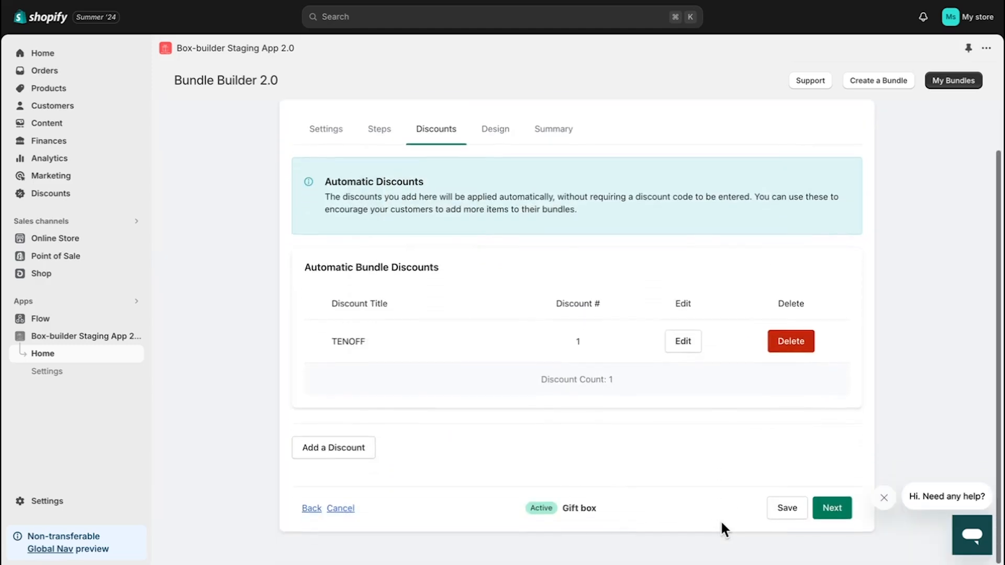
pyautogui.click(823, 507)
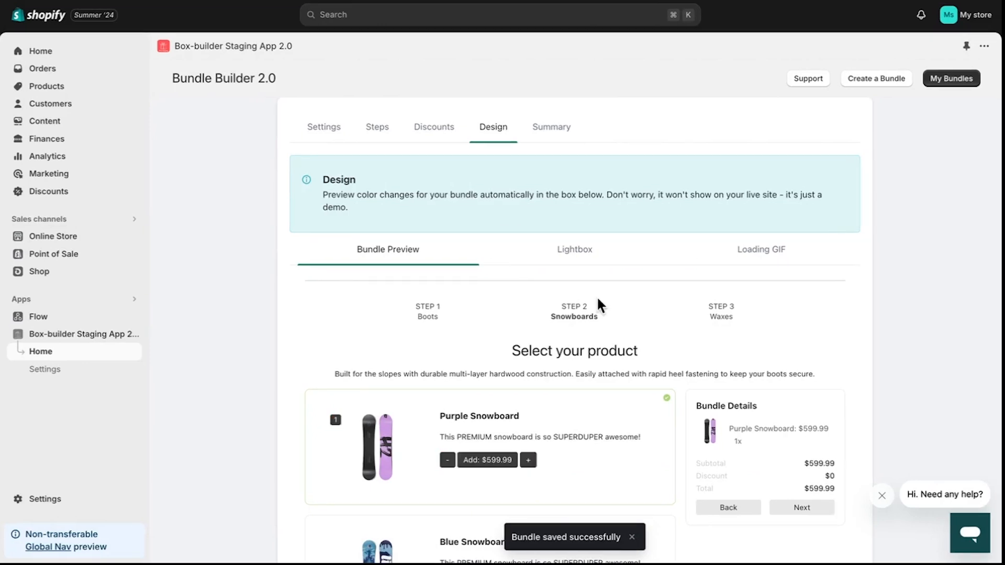
pyautogui.click(577, 254)
pyautogui.click(734, 264)
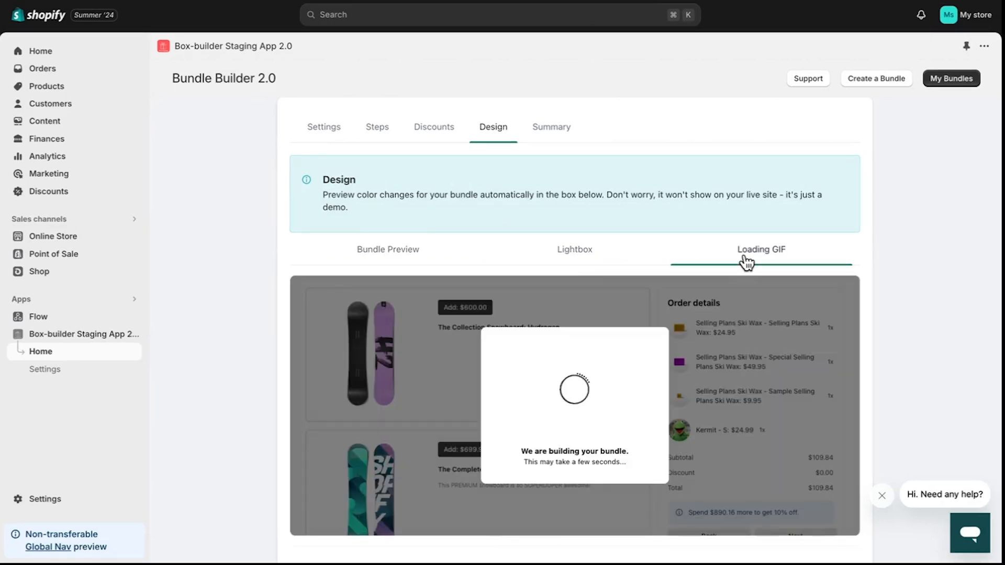
pyautogui.click(388, 250)
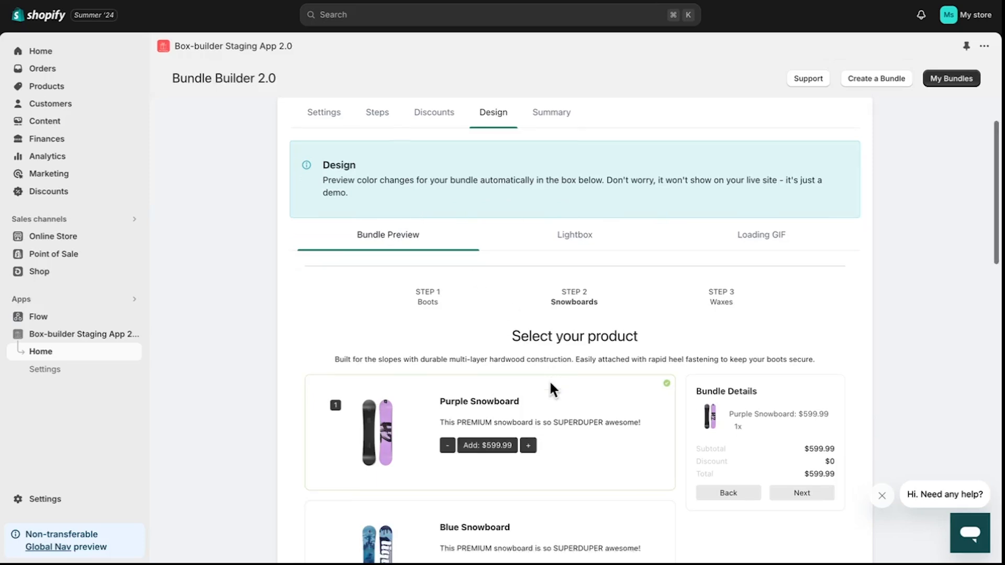
# Change the bundle's Primary Button Color to the red #e54747
pyautogui.scroll(-7, 550, 385)
pyautogui.scroll(-1, 550, 388)
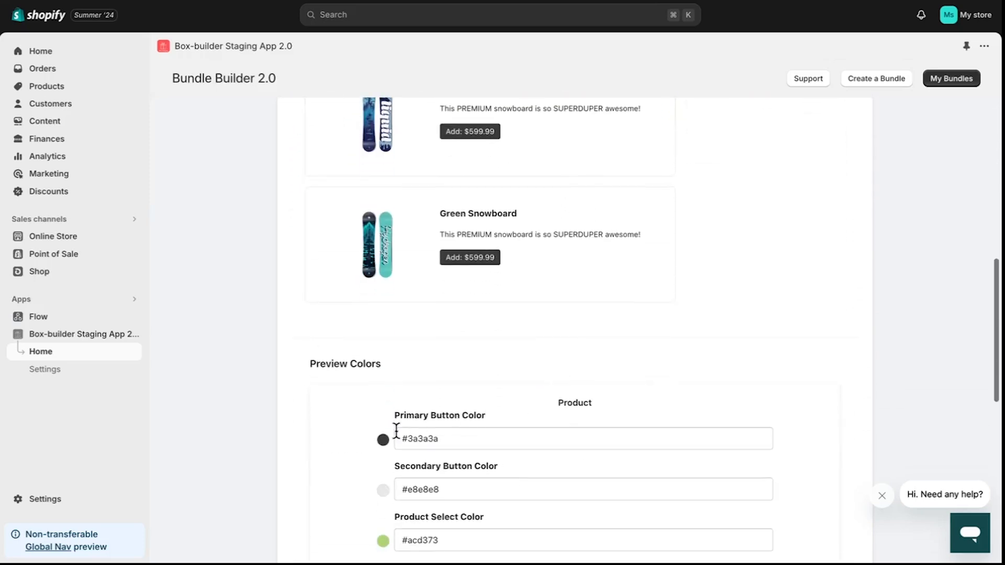
pyautogui.click(383, 440)
pyautogui.click(302, 311)
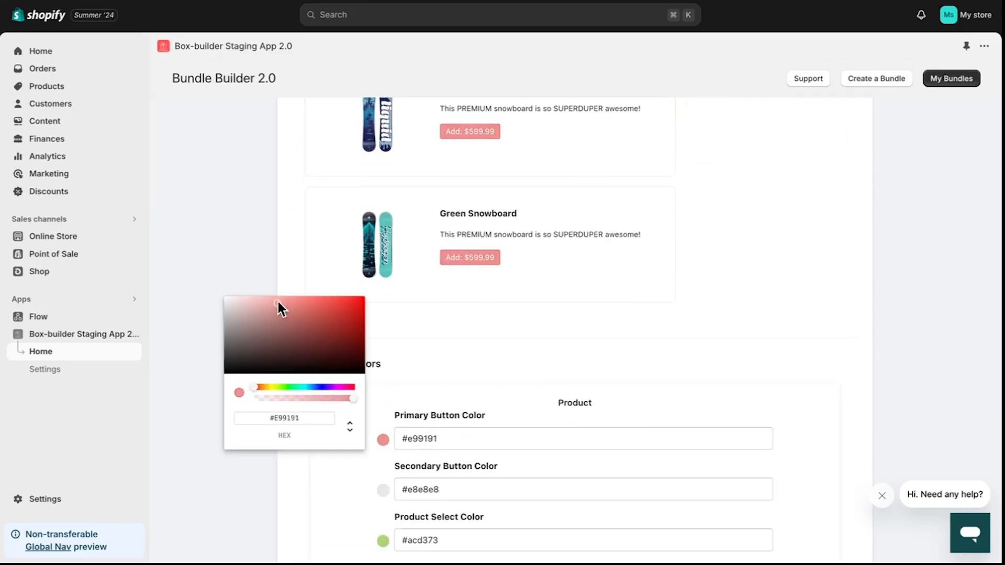
pyautogui.click(321, 304)
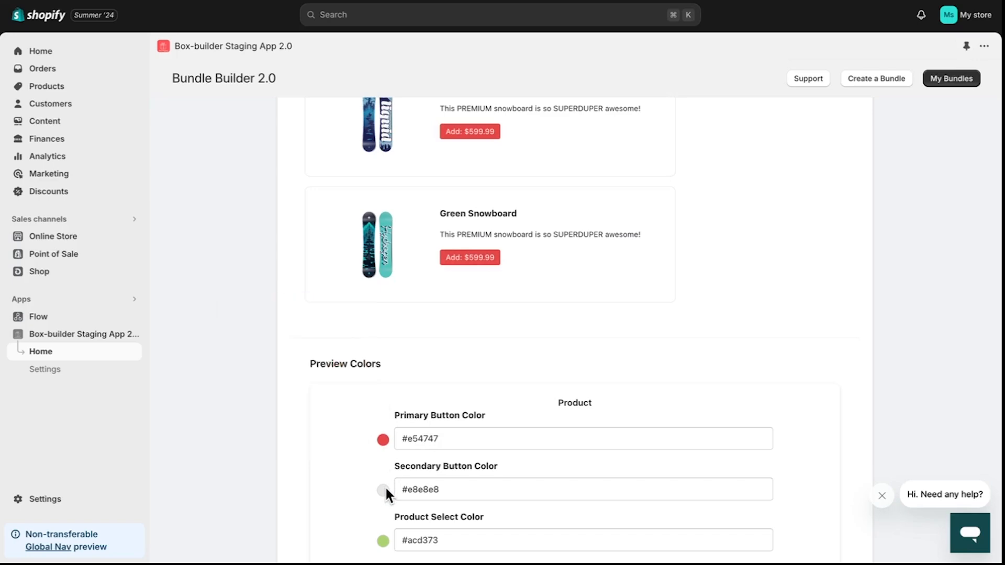
# Change the Lightbox background color to the light gray #c0c0c0
pyautogui.scroll(-9, 385, 486)
pyautogui.scroll(10, 385, 486)
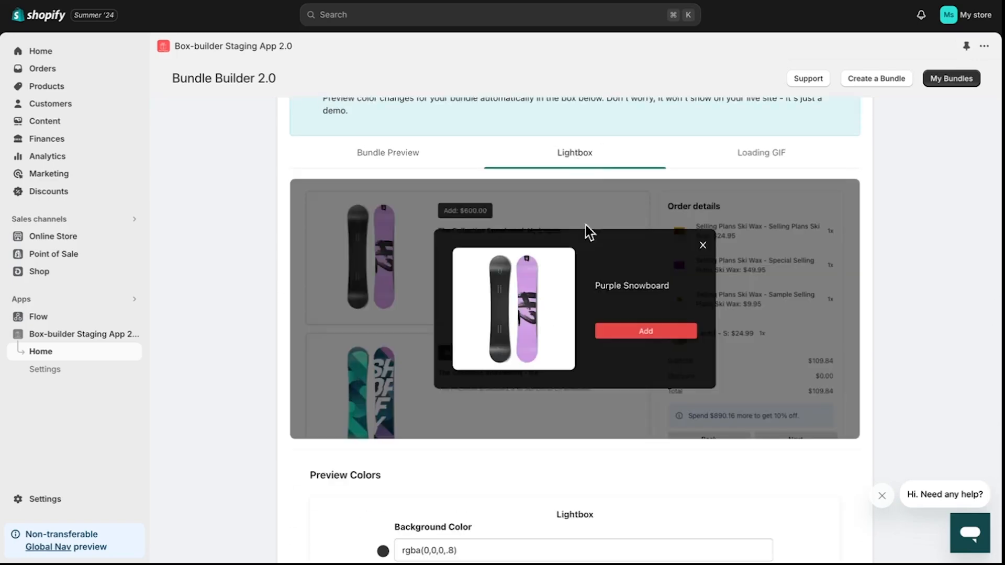
pyautogui.scroll(-3, 624, 435)
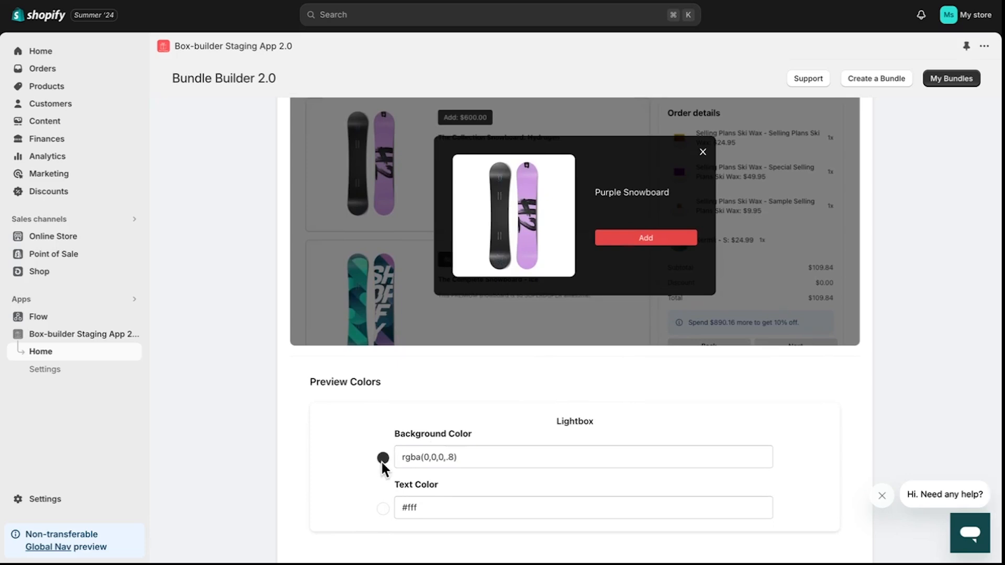
pyautogui.click(383, 459)
pyautogui.moveTo(318, 367)
pyautogui.mouseDown()
pyautogui.moveTo(256, 334)
pyautogui.moveTo(245, 314)
pyautogui.moveTo(227, 344)
pyautogui.moveTo(221, 331)
pyautogui.mouseUp()
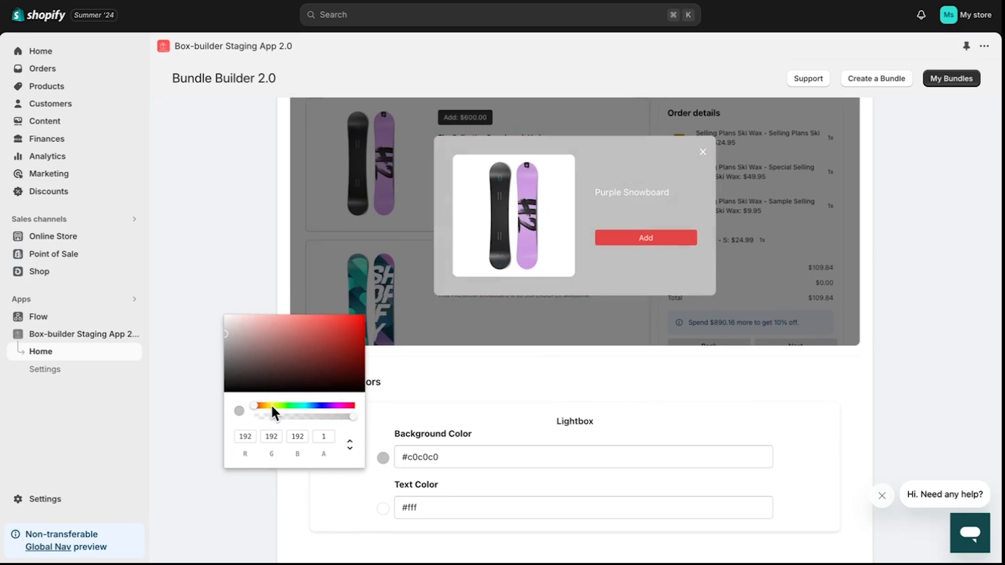
pyautogui.click(535, 419)
# Examine the Loading GIF preview and its background, title and text color settings
pyautogui.scroll(8, 536, 418)
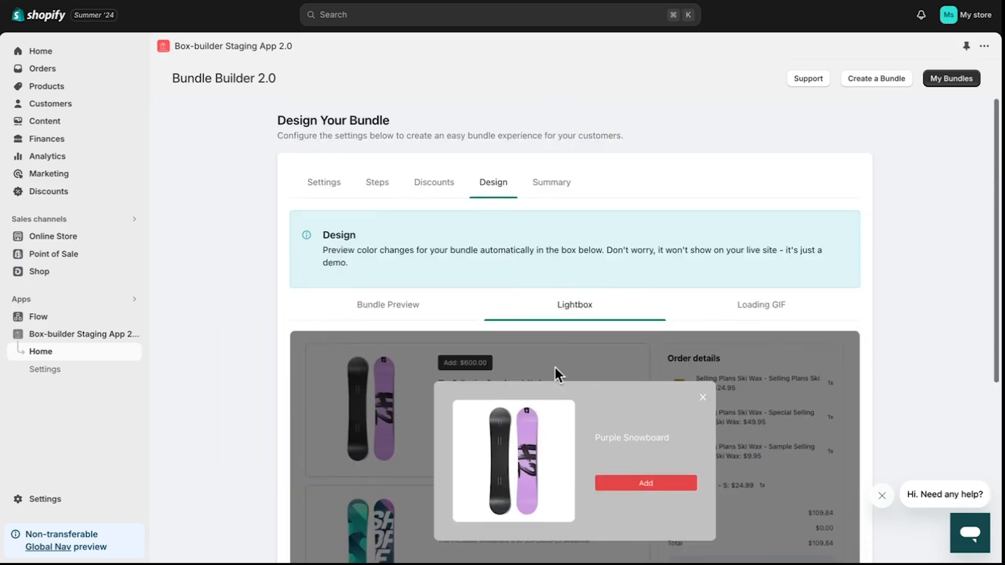
pyautogui.click(725, 316)
pyautogui.scroll(-4, 589, 438)
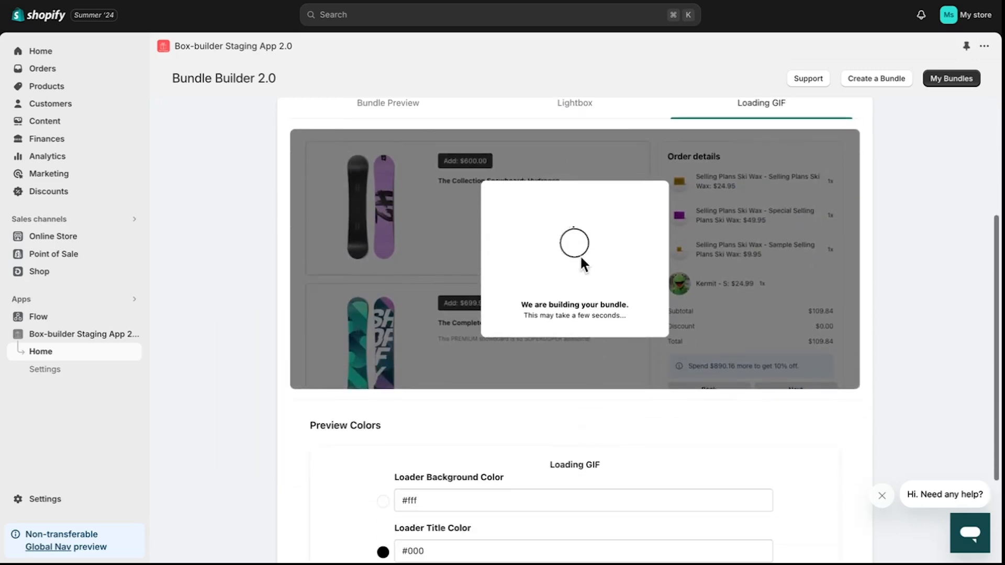
pyautogui.scroll(-1, 577, 383)
pyautogui.scroll(-1, 576, 391)
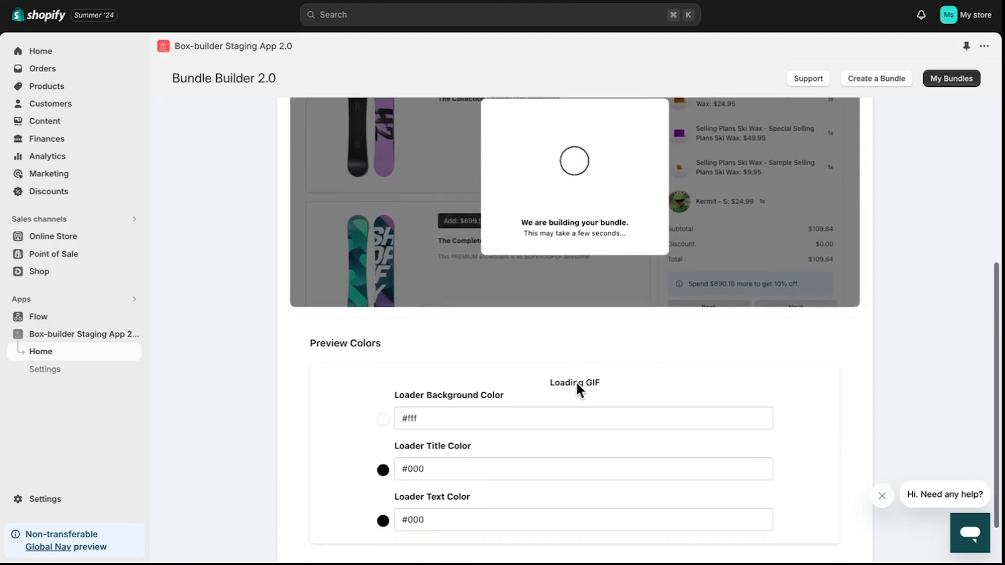
# Set the Loader Background Color to the turquoise #83ffe9 and continue to the bundle summary
pyautogui.click(385, 426)
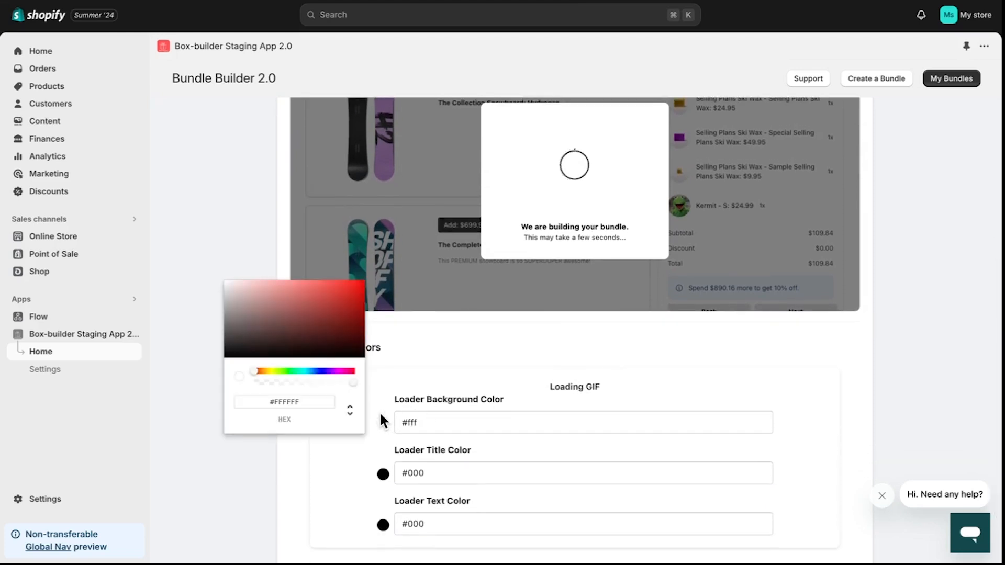
pyautogui.moveTo(290, 369); pyautogui.dragTo(301, 369)
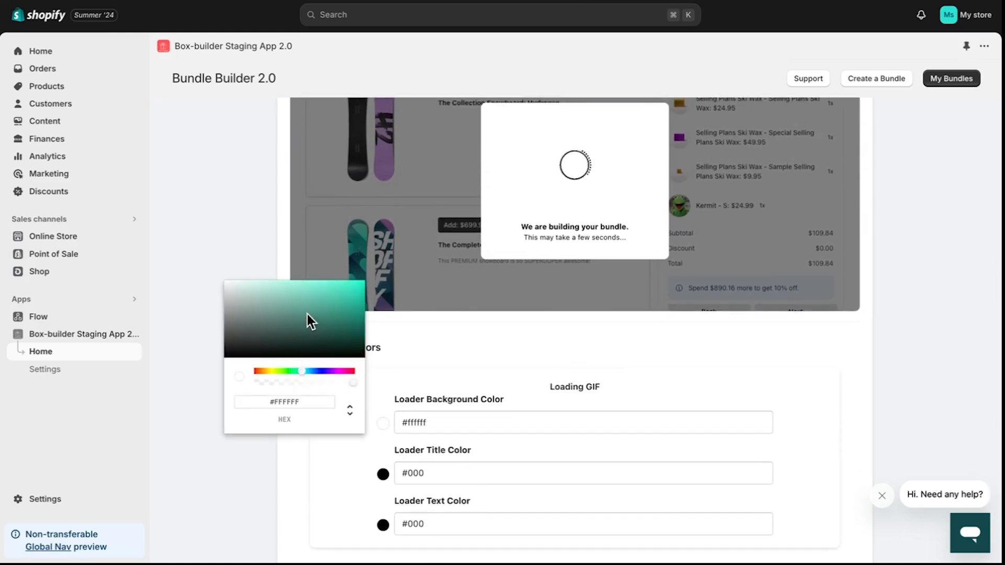
pyautogui.moveTo(307, 314); pyautogui.dragTo(293, 274)
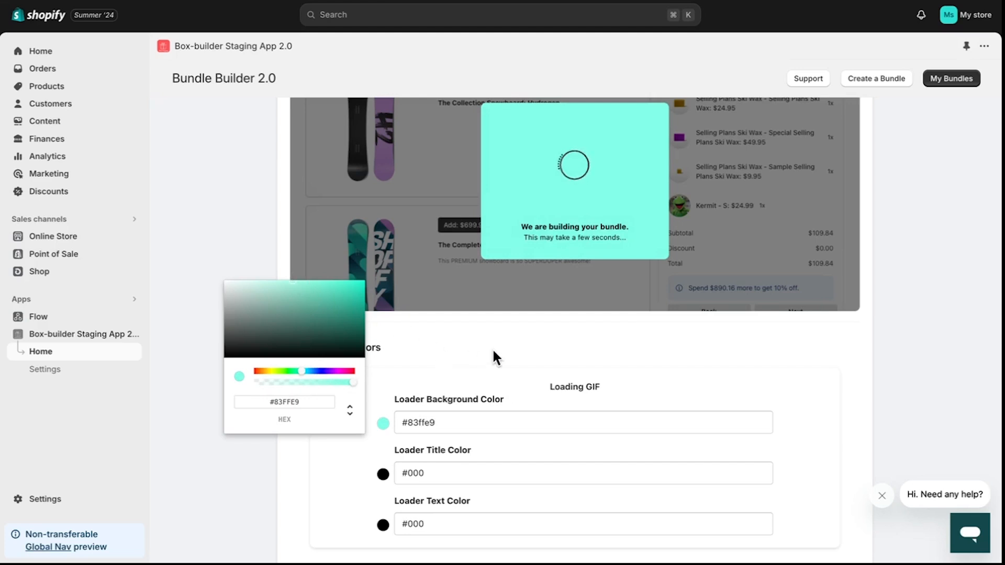
pyautogui.click(508, 335)
pyautogui.scroll(-1, 509, 335)
pyautogui.click(831, 539)
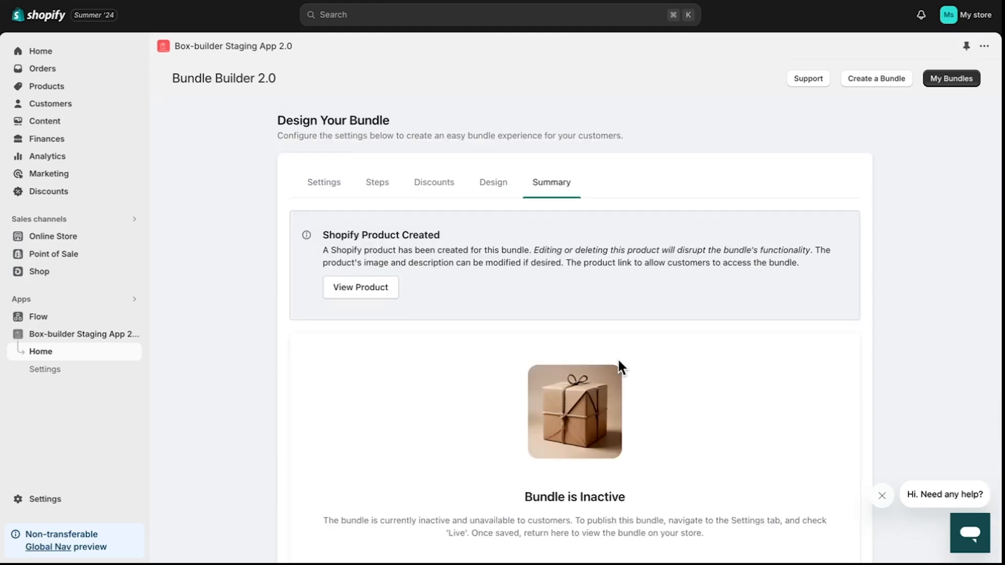
# Go through the bundle summary's product and Copy URL options and open the bundle on the storefront
pyautogui.scroll(-1, 544, 358)
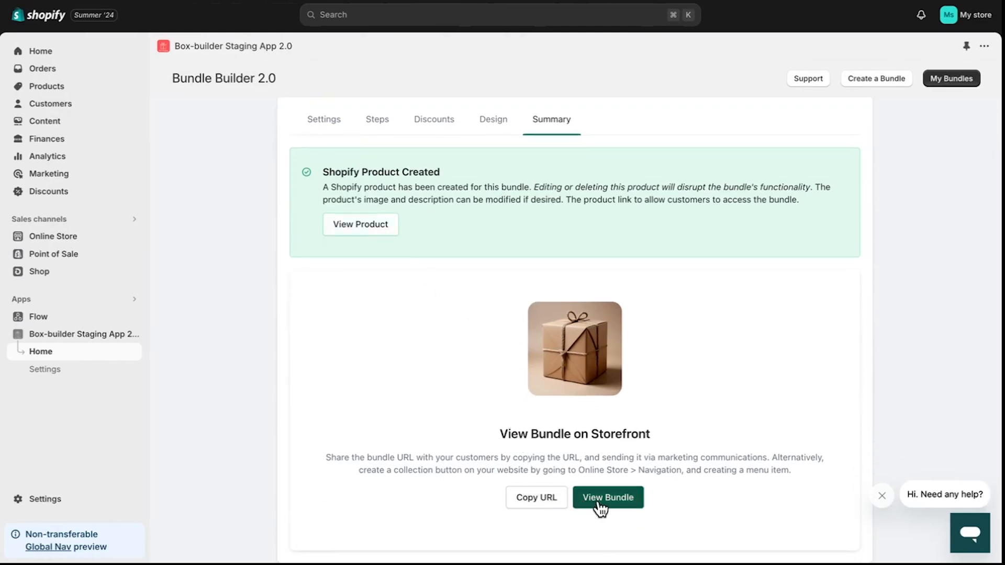
pyautogui.click(383, 230)
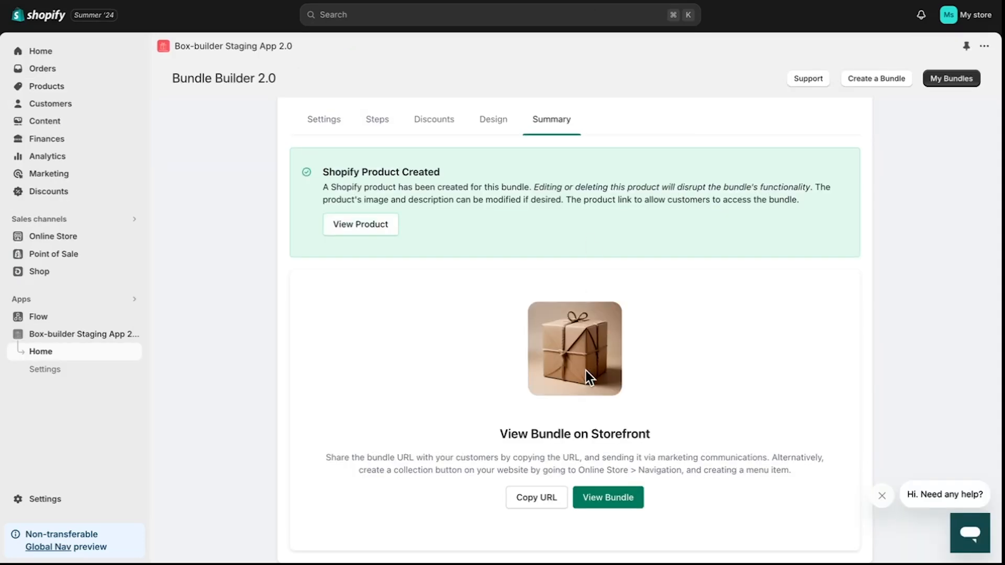
pyautogui.click(552, 500)
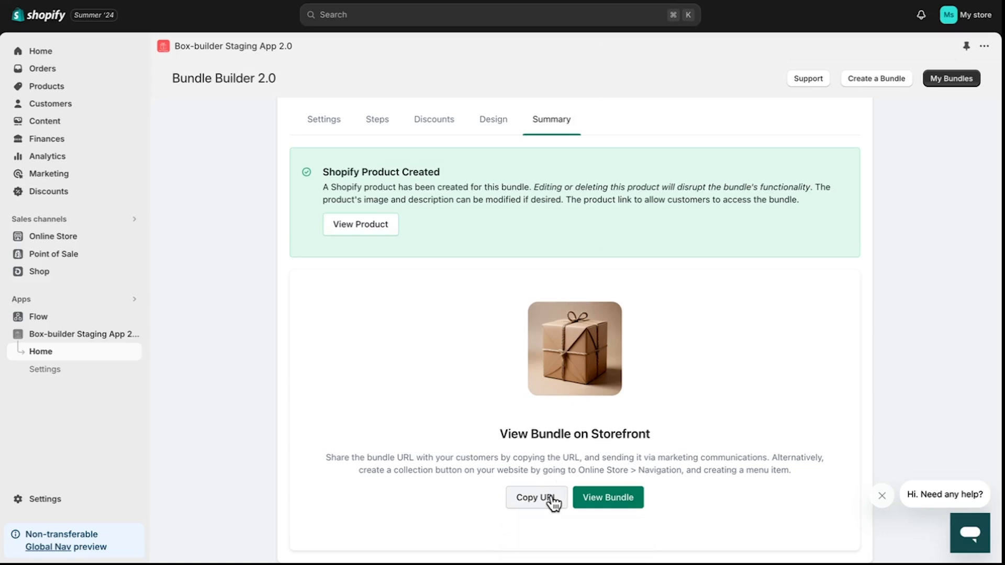
pyautogui.click(604, 497)
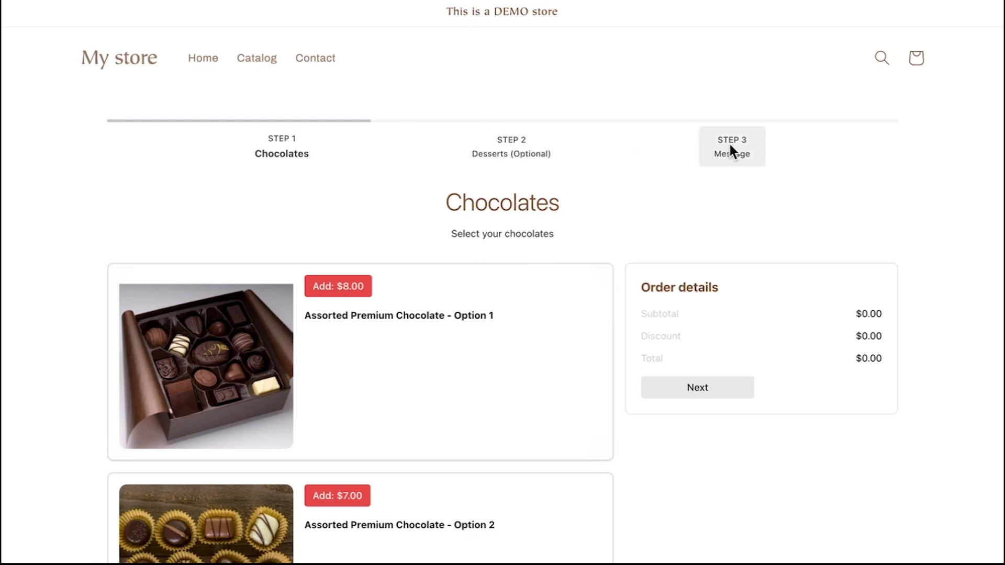
# Add one Assorted Premium Chocolate Option 1, one Option 2 and three Option 3, and continue to the Desserts step
pyautogui.click(367, 287)
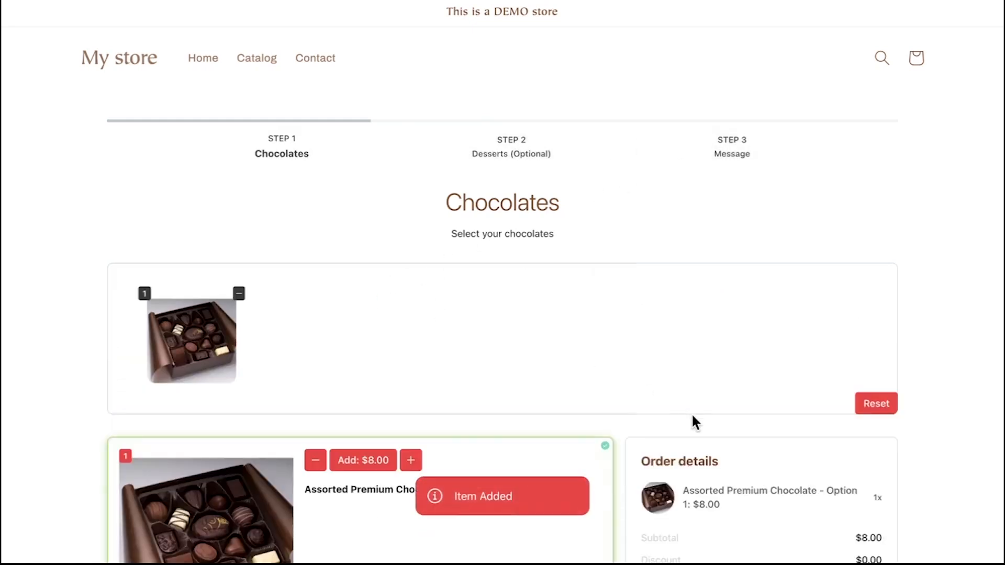
pyautogui.scroll(-5, 691, 414)
pyautogui.scroll(-1, 693, 419)
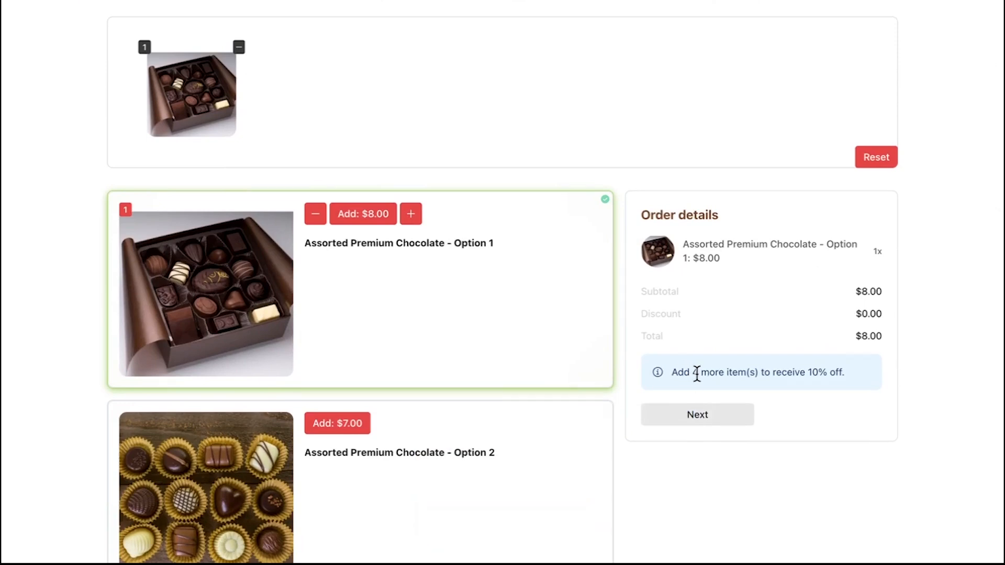
pyautogui.scroll(-3, 696, 374)
pyautogui.click(355, 261)
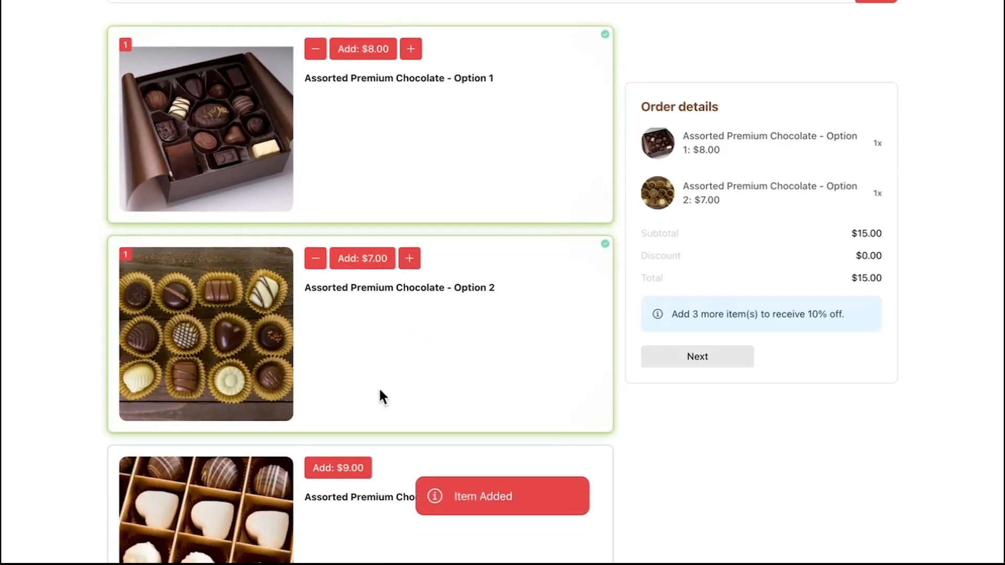
pyautogui.click(338, 468)
pyautogui.click(411, 467)
pyautogui.click(411, 467)
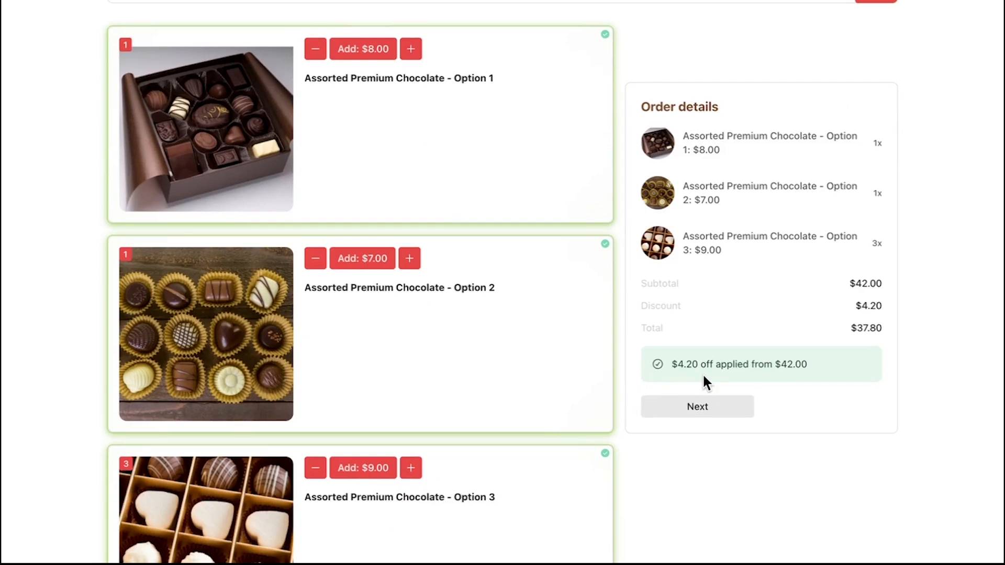
pyautogui.click(725, 414)
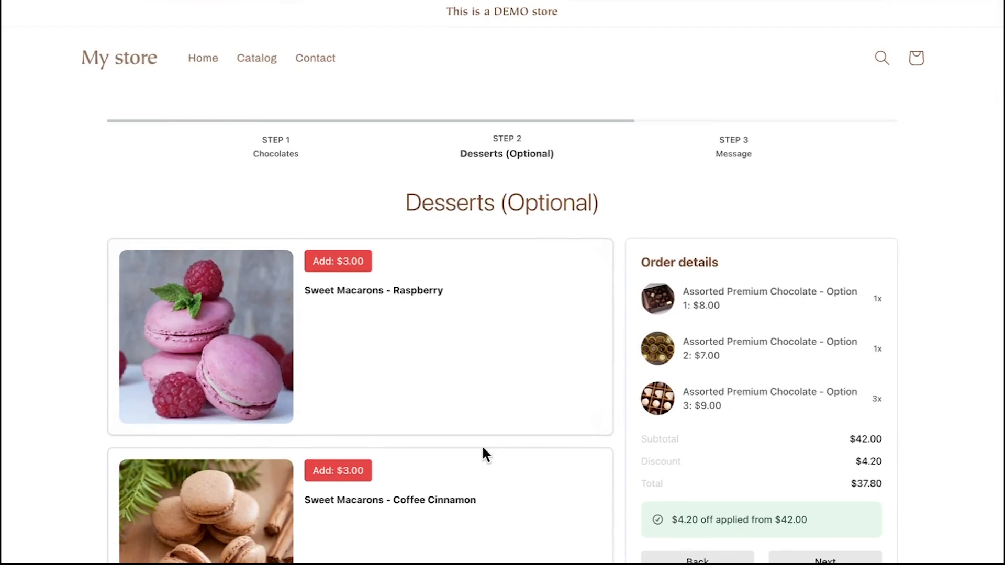
# Add one Cupcake - Strawberry Vanilla and one Crunchy Cookies - Emoji Sugar Cookies, and continue to the Message step
pyautogui.scroll(-13, 469, 454)
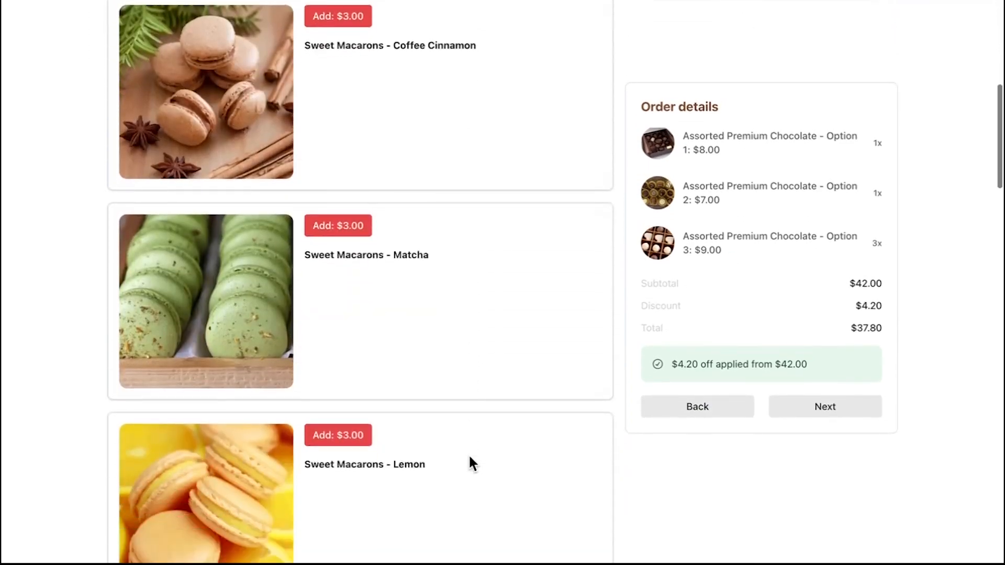
pyautogui.scroll(-15, 469, 454)
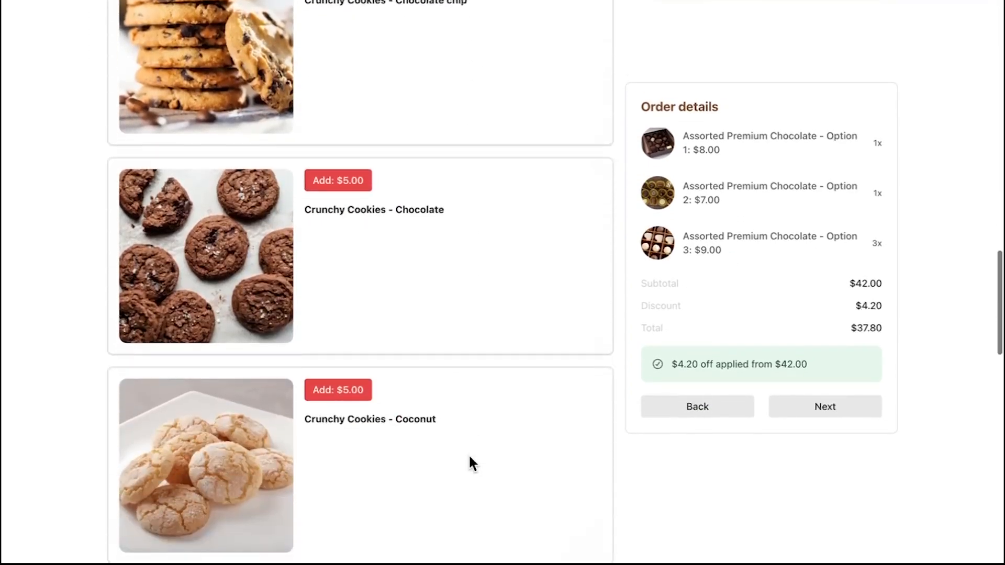
pyautogui.scroll(-5, 469, 453)
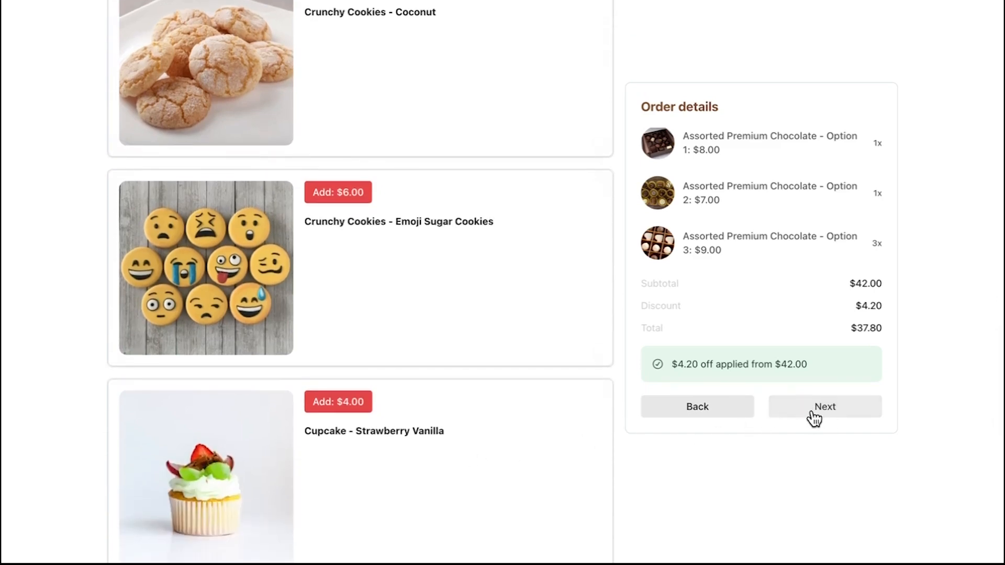
pyautogui.click(348, 404)
pyautogui.click(361, 202)
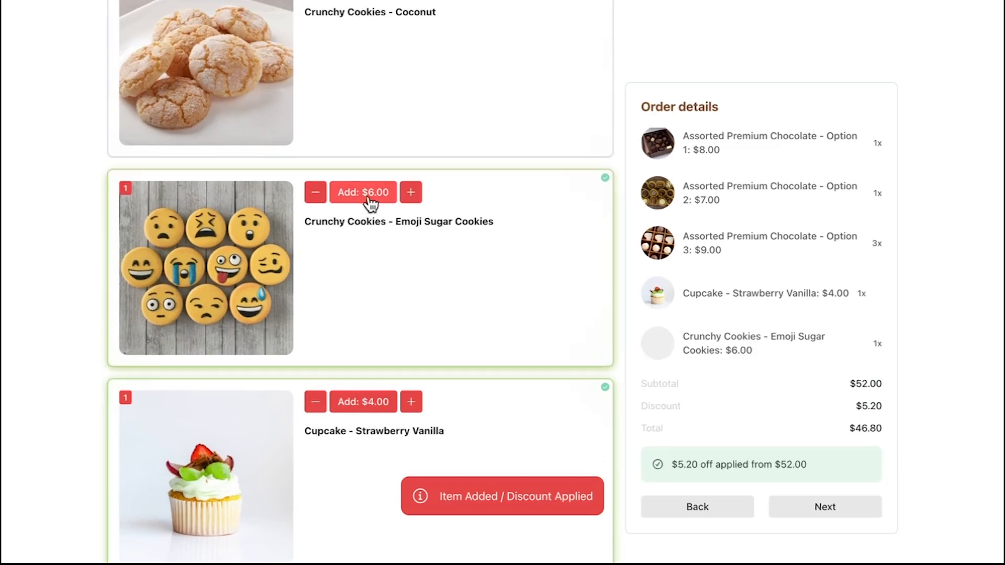
pyautogui.click(852, 506)
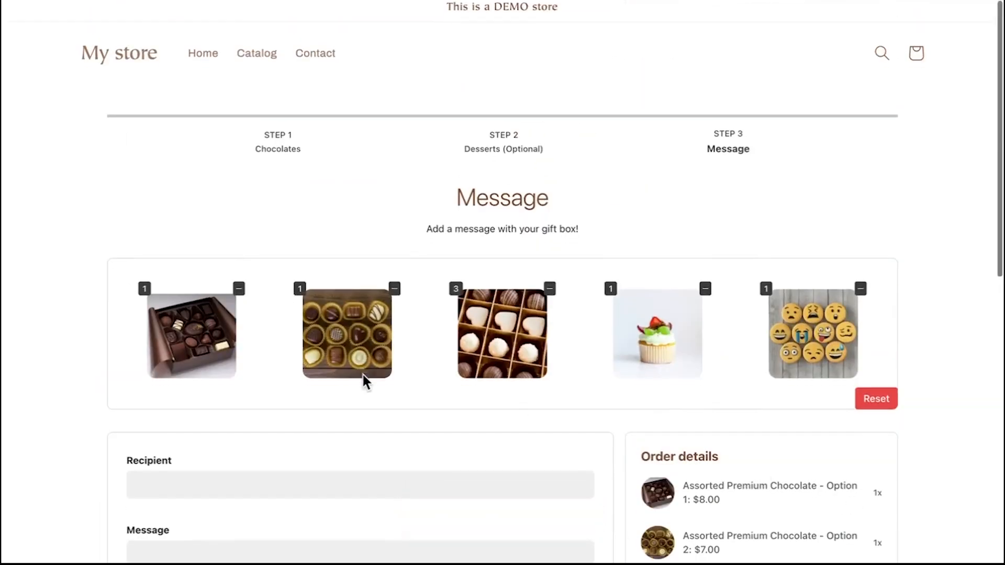
# Fill in the recipient's name, the message "This is for you!" and the sender's name, and complete the gift box
pyautogui.scroll(-5, 361, 375)
pyautogui.write('John')
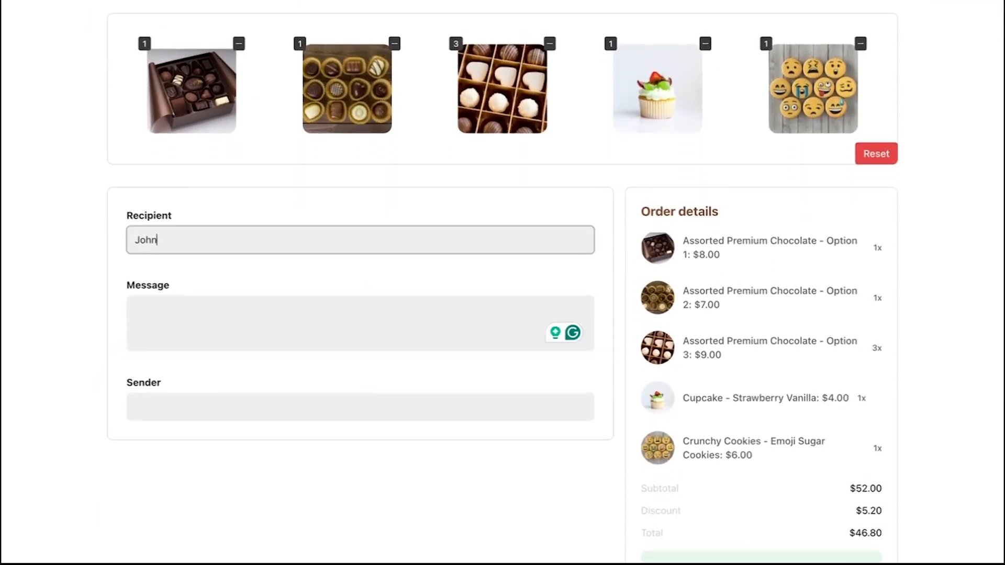
pyautogui.click(215, 312)
pyautogui.write('This is for you!')
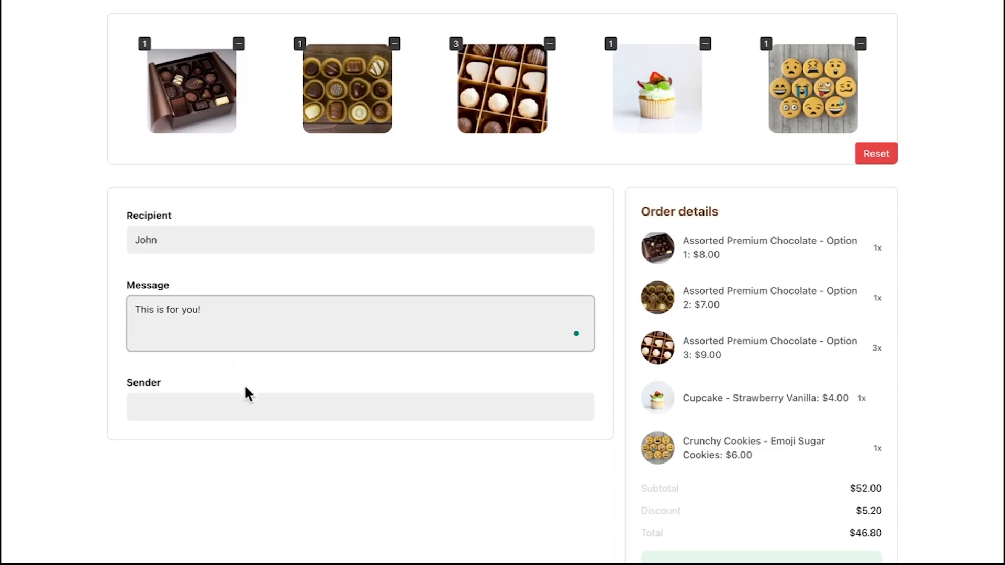
pyautogui.click(245, 399)
pyautogui.write('Imee')
pyautogui.scroll(-3, 497, 489)
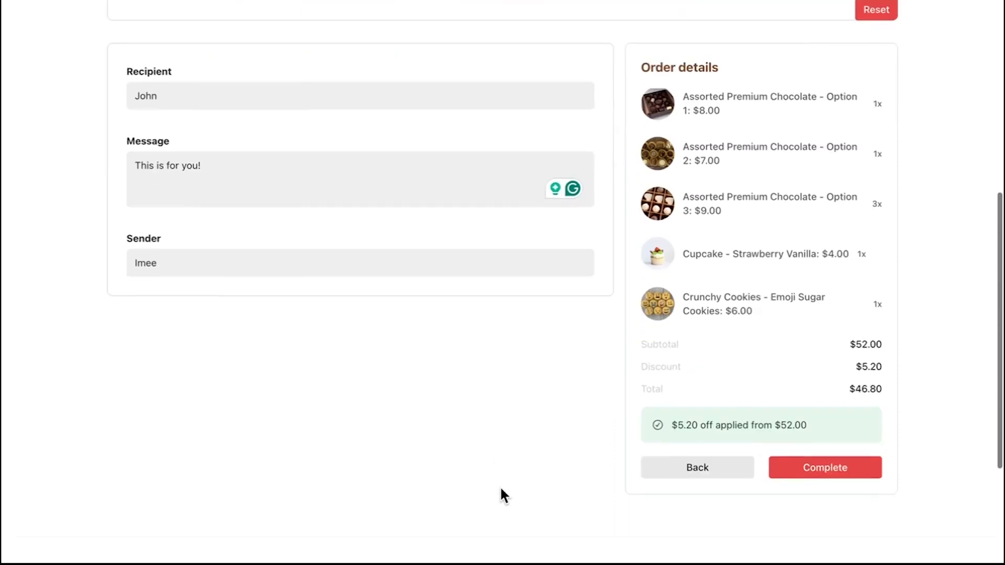
pyautogui.click(826, 474)
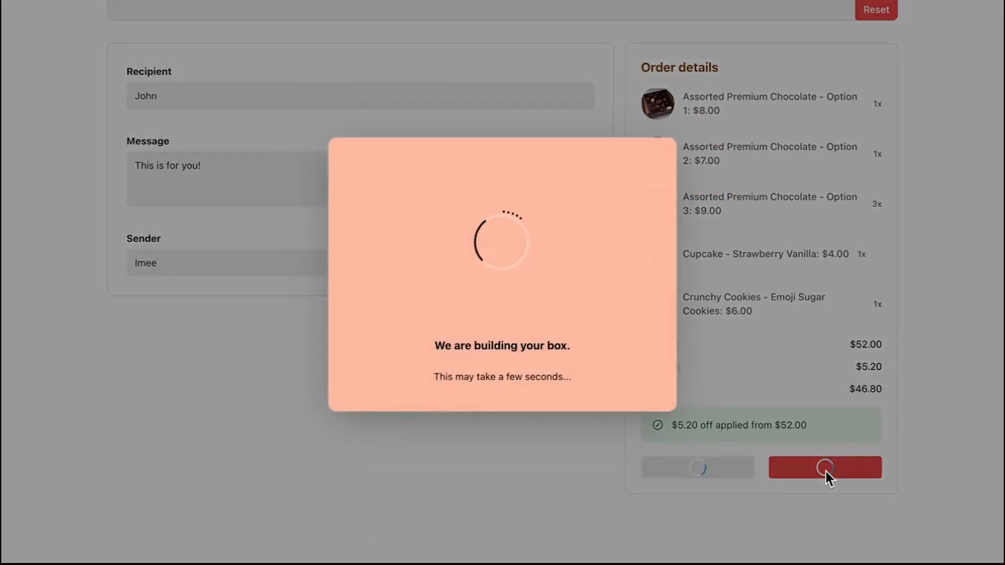